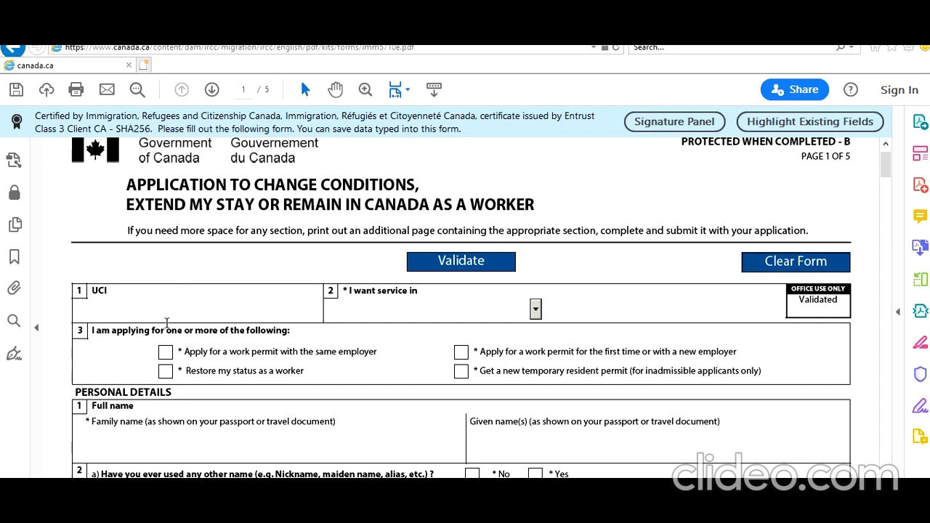
Step: Enter the applicant's UCI and choose English as the service language
{"action": "scroll", "coordinate": [166, 322], "scroll_direction": "down", "scroll_amount": 1}
{"action": "left_click", "coordinate": [166, 275]}
{"action": "type", "text": "787878"}
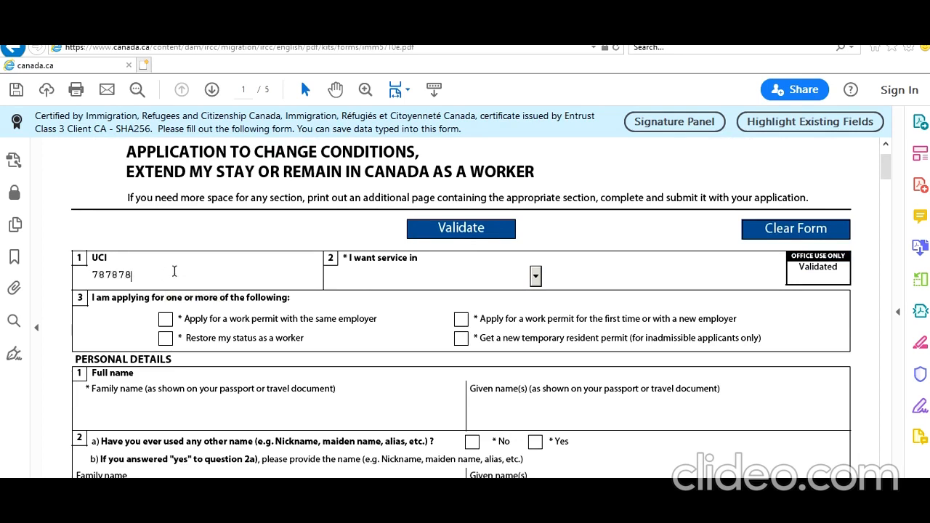
{"action": "type", "text": "78"}
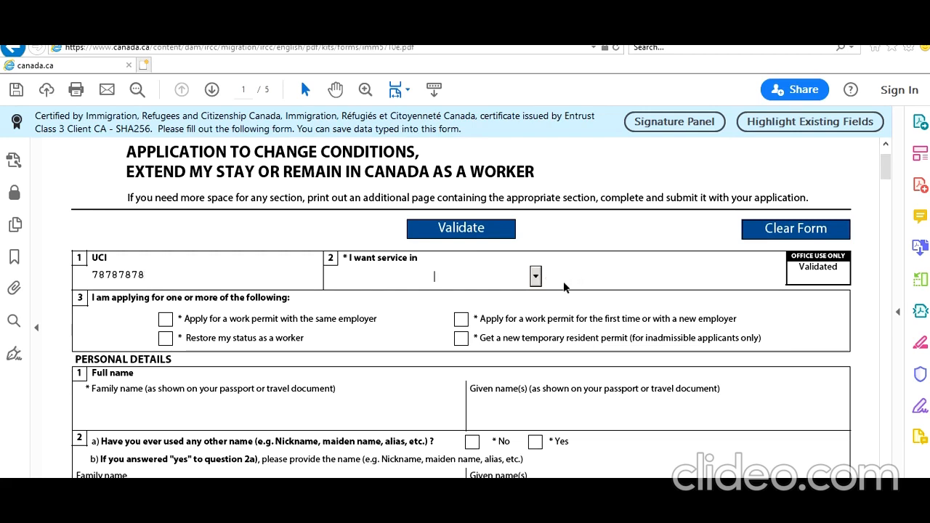
{"action": "left_click", "coordinate": [470, 281]}
{"action": "left_click", "coordinate": [463, 306]}
Step: Highlight the section 3 heading and the first application option's wording
{"action": "left_click_drag", "start_coordinate": [96, 297], "coordinate": [289, 326]}
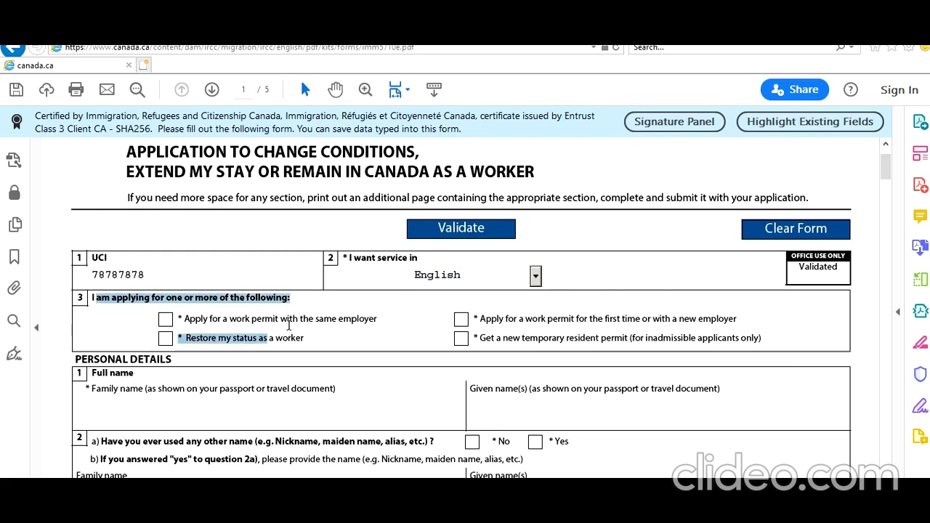
{"action": "left_click", "coordinate": [289, 325]}
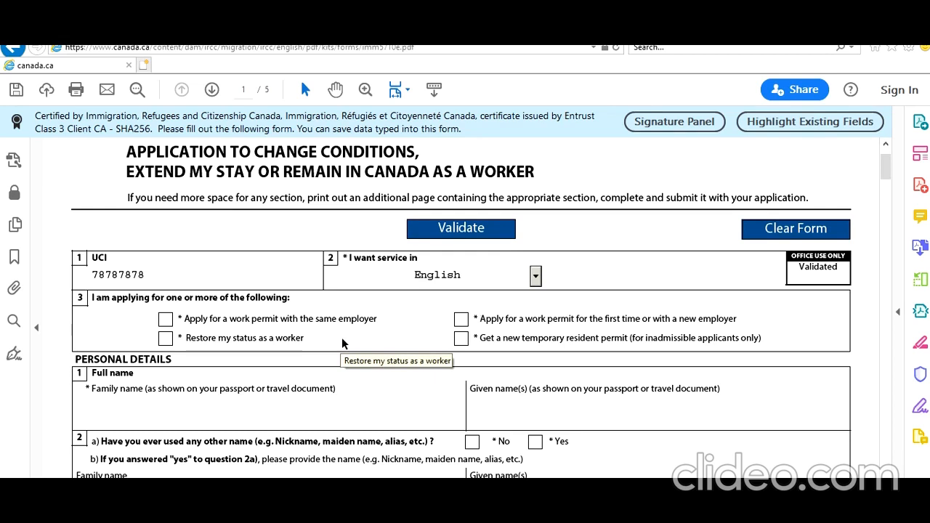
{"action": "left_click_drag", "start_coordinate": [185, 315], "coordinate": [378, 324]}
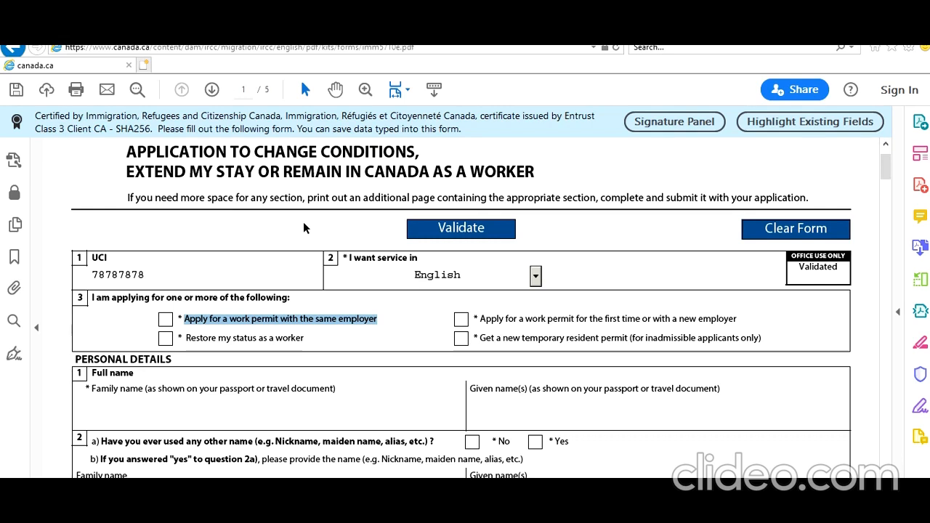
Step: Try the same-employer and Restore-my-status options, dismissing the format warning
{"action": "left_click", "coordinate": [166, 321]}
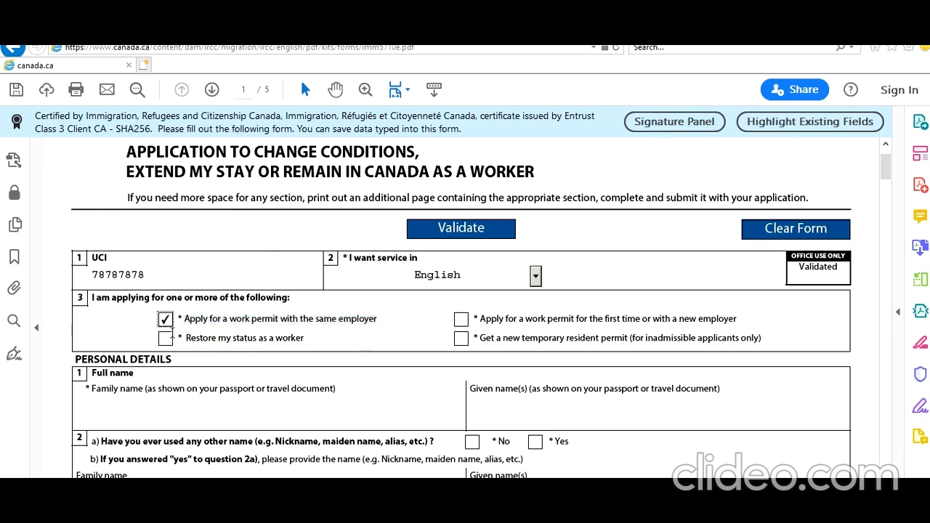
{"action": "left_click", "coordinate": [168, 322]}
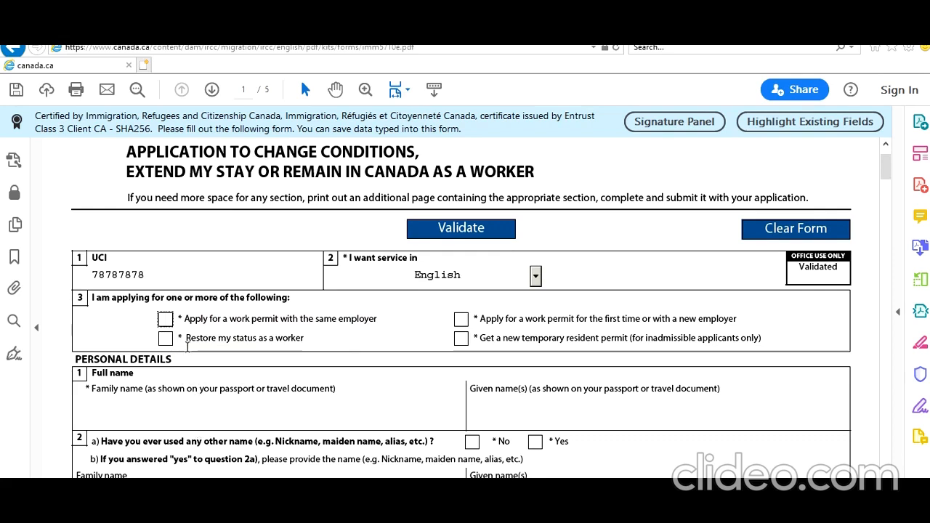
{"action": "left_click_drag", "start_coordinate": [185, 338], "coordinate": [291, 349]}
{"action": "left_click", "coordinate": [261, 345]}
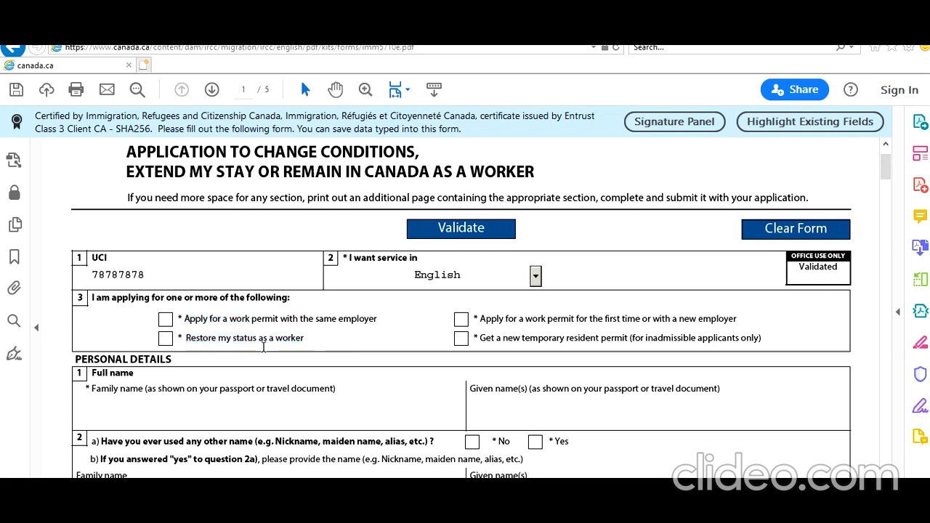
{"action": "left_click", "coordinate": [166, 339]}
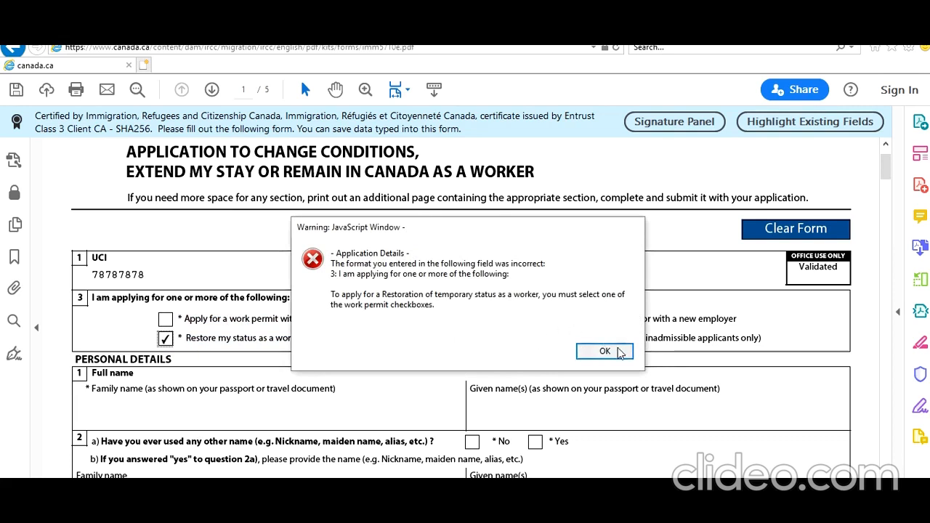
{"action": "left_click", "coordinate": [604, 352]}
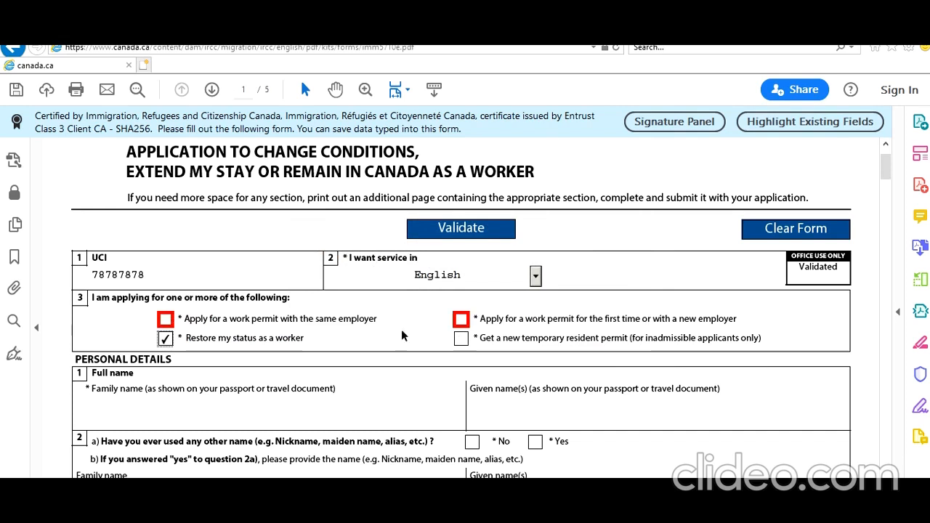
Step: Untick Restore my status and leave only the same-employer option ticked, dismissing the conflict warnings
{"action": "left_click", "coordinate": [460, 320]}
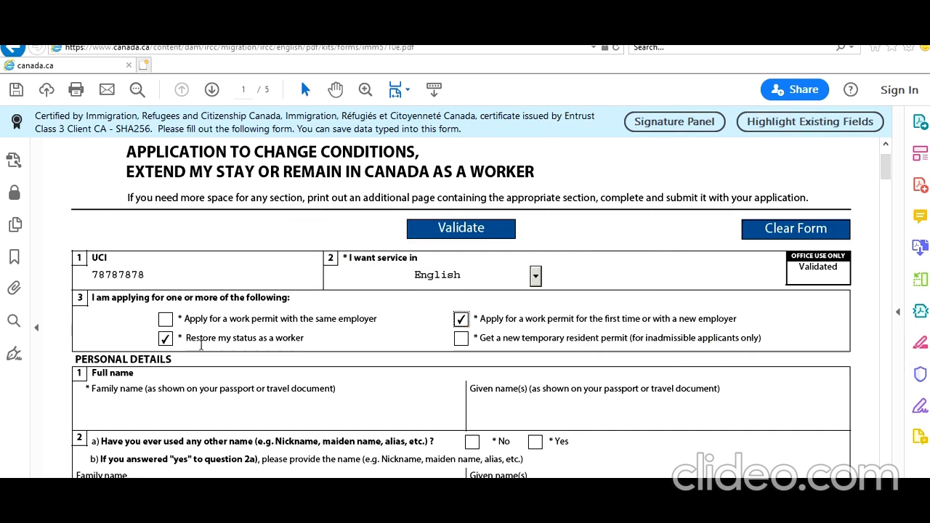
{"action": "left_click", "coordinate": [166, 339]}
{"action": "left_click", "coordinate": [164, 319]}
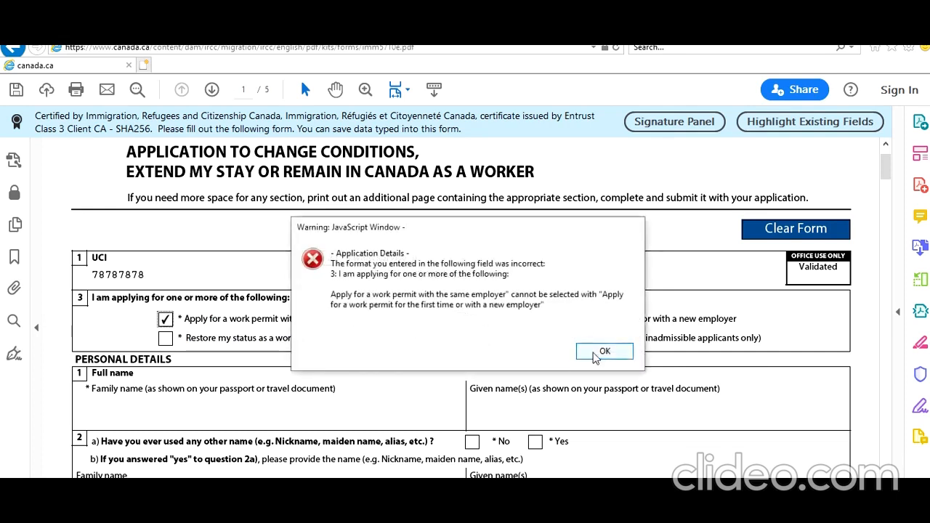
{"action": "left_click", "coordinate": [603, 351]}
{"action": "left_click", "coordinate": [457, 319]}
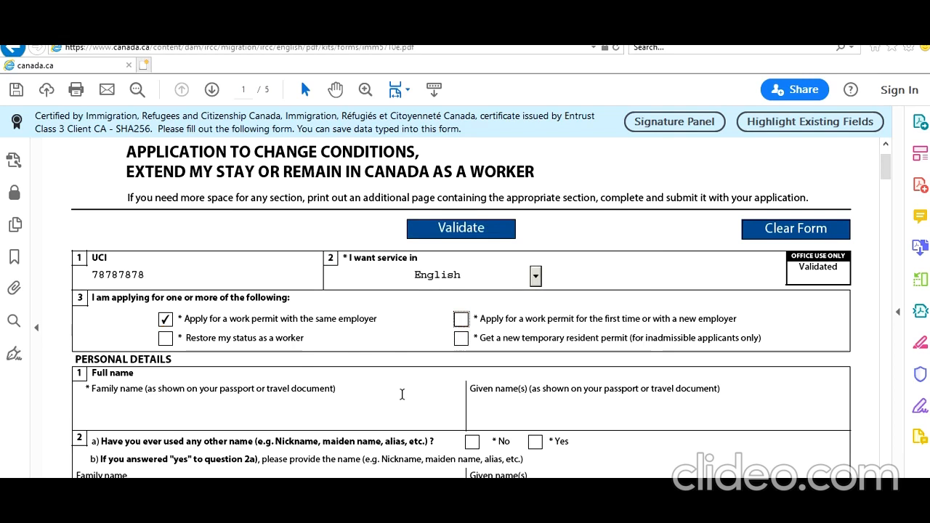
{"action": "scroll", "coordinate": [398, 392], "scroll_direction": "down", "scroll_amount": 1}
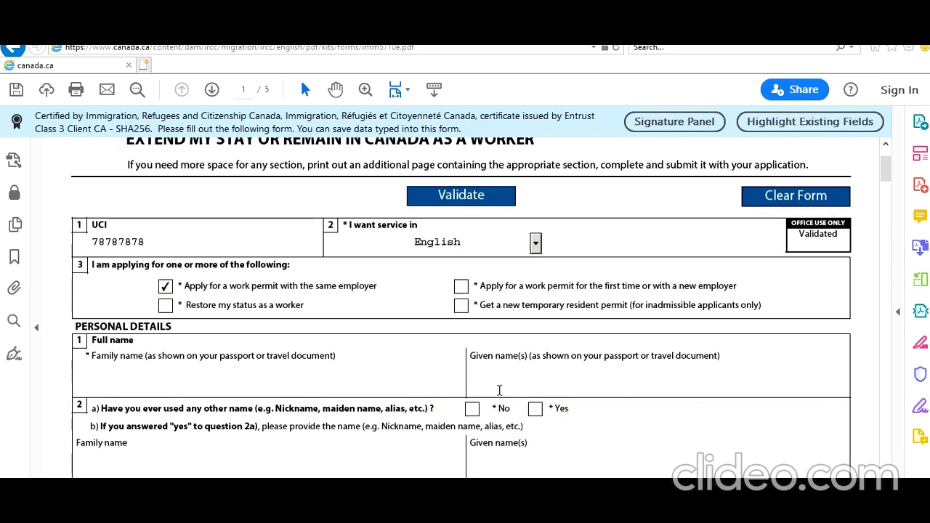
Step: Enter the applicant's family and given names and answer No to other names used
{"action": "type", "text": "Smith"}
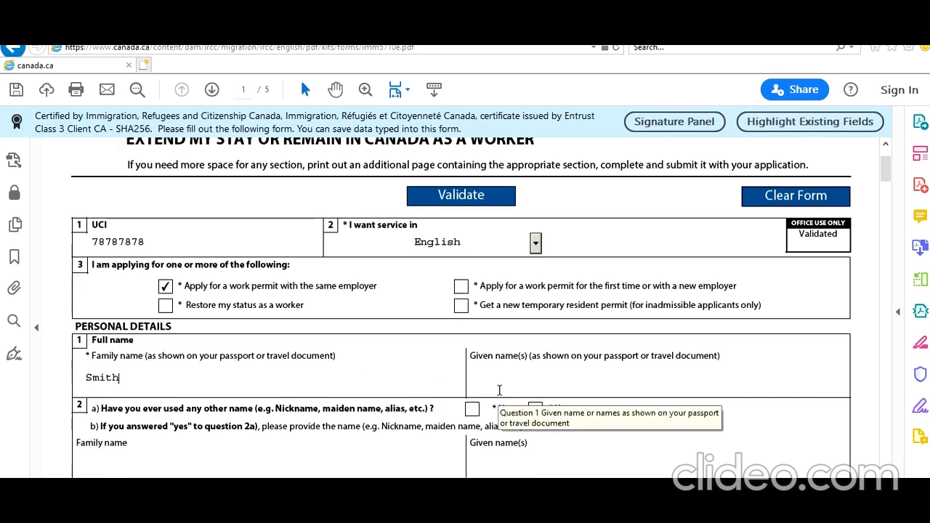
{"action": "key", "text": "Tab"}
{"action": "type", "text": "John"}
{"action": "scroll", "coordinate": [420, 396], "scroll_direction": "down", "scroll_amount": 1}
{"action": "left_click", "coordinate": [471, 342]}
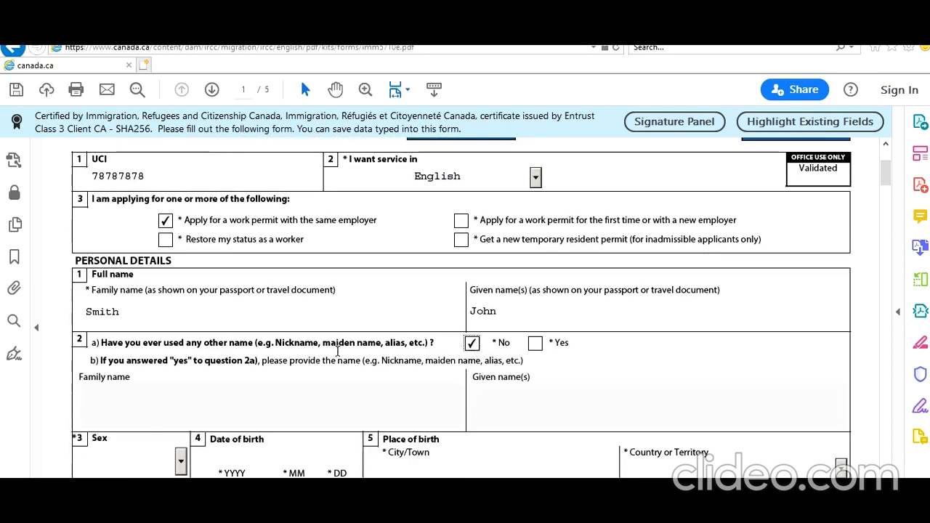
Step: Set sex to Male, birth date 1995-06-01 in New Delhi, India, and Indian citizenship
{"action": "scroll", "coordinate": [338, 351], "scroll_direction": "down", "scroll_amount": 4}
{"action": "left_click", "coordinate": [181, 332]}
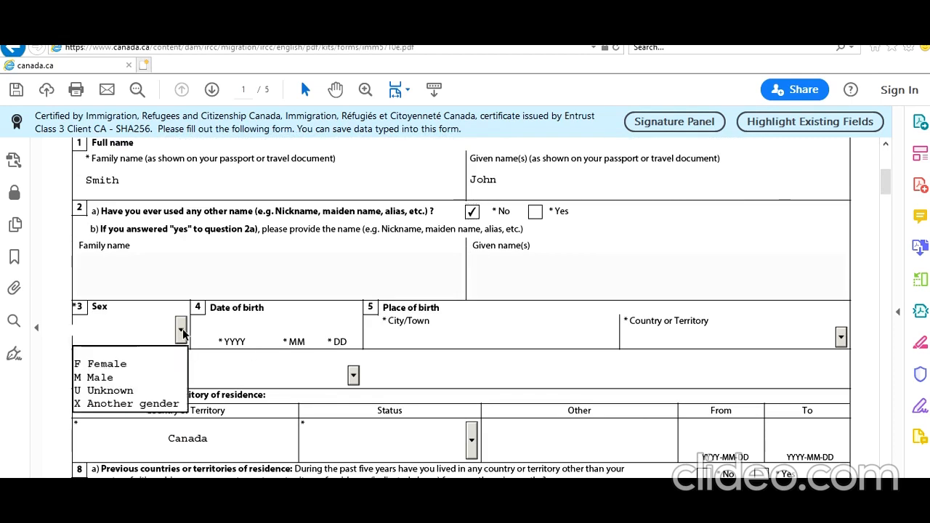
{"action": "left_click", "coordinate": [128, 377]}
{"action": "left_click", "coordinate": [221, 325]}
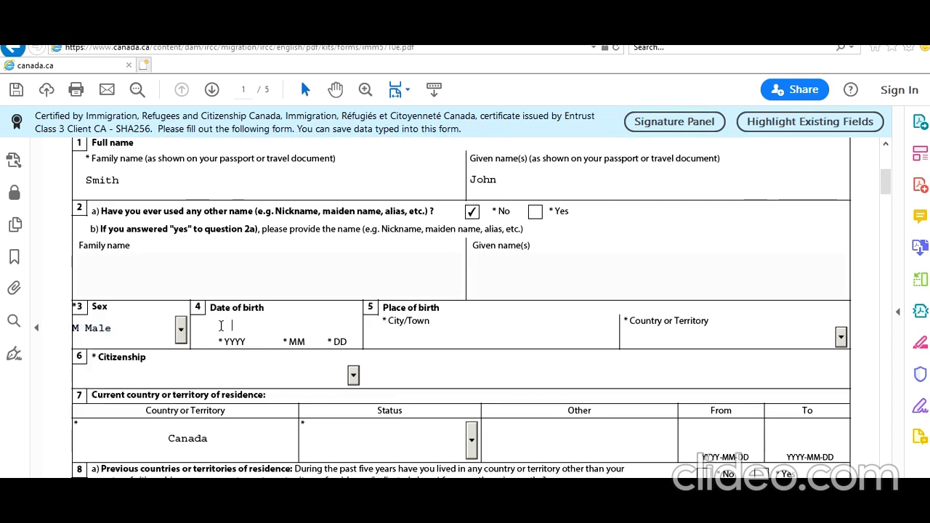
{"action": "type", "text": "19950601"}
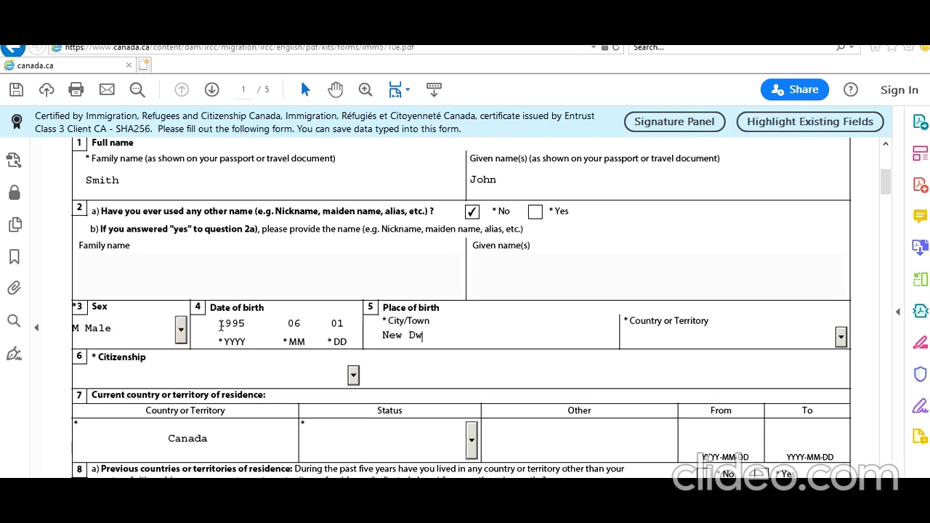
{"action": "type", "text": "New Delhi"}
{"action": "key", "text": "Tab"}
{"action": "type", "text": "India"}
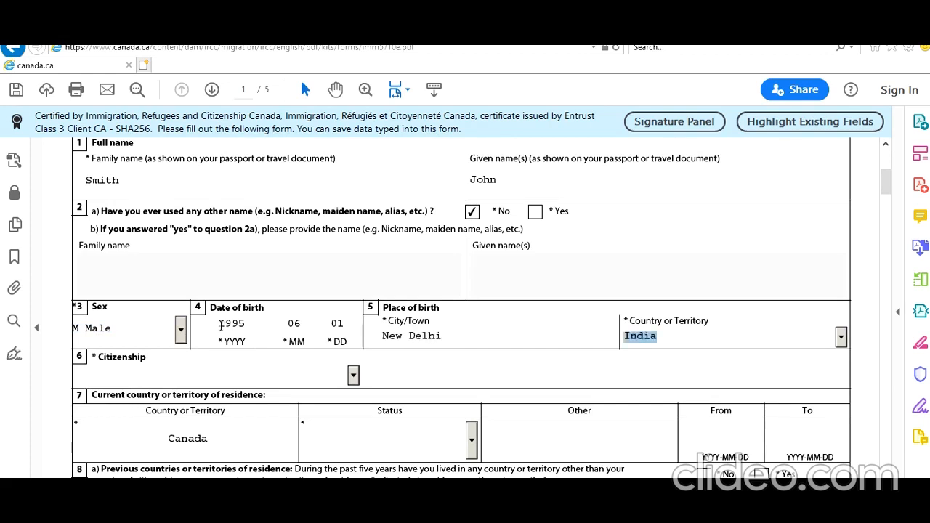
{"action": "left_click", "coordinate": [353, 374]}
{"action": "type", "text": "India"}
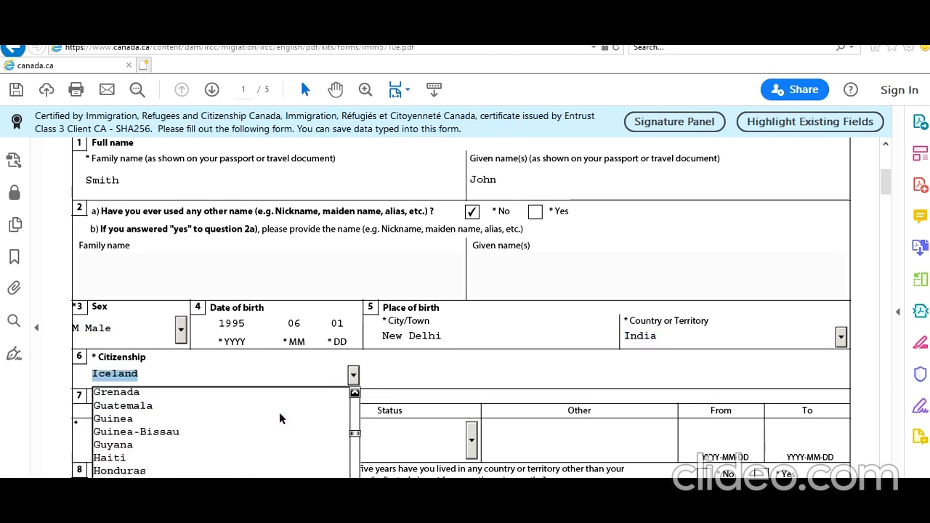
{"action": "key", "text": "Return"}
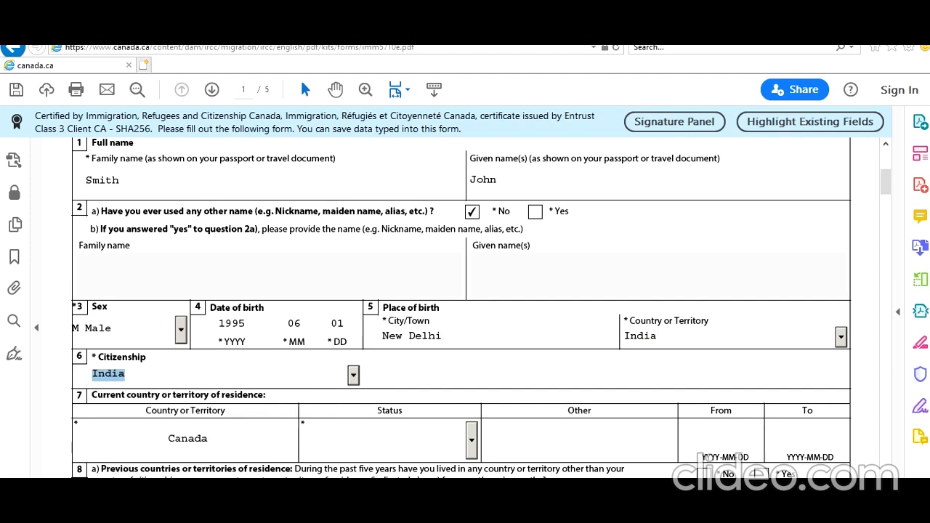
Step: Set the Canadian residence status to Worker
{"action": "scroll", "coordinate": [154, 414], "scroll_direction": "down", "scroll_amount": 3}
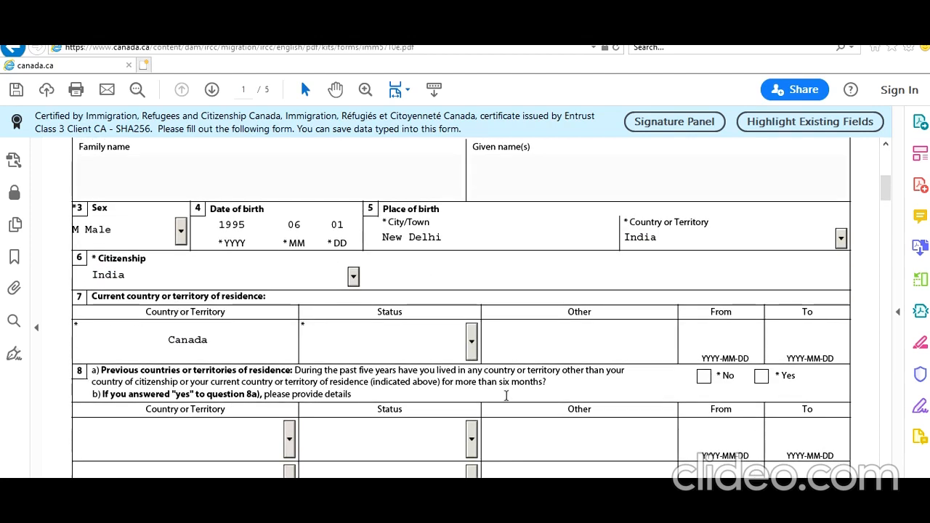
{"action": "left_click", "coordinate": [471, 342]}
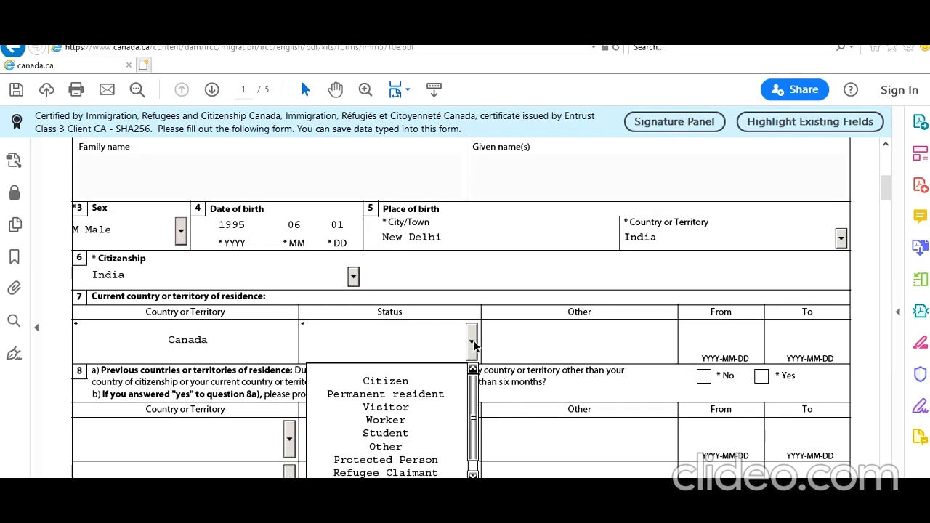
{"action": "scroll", "coordinate": [478, 404], "scroll_direction": "down", "scroll_amount": 1}
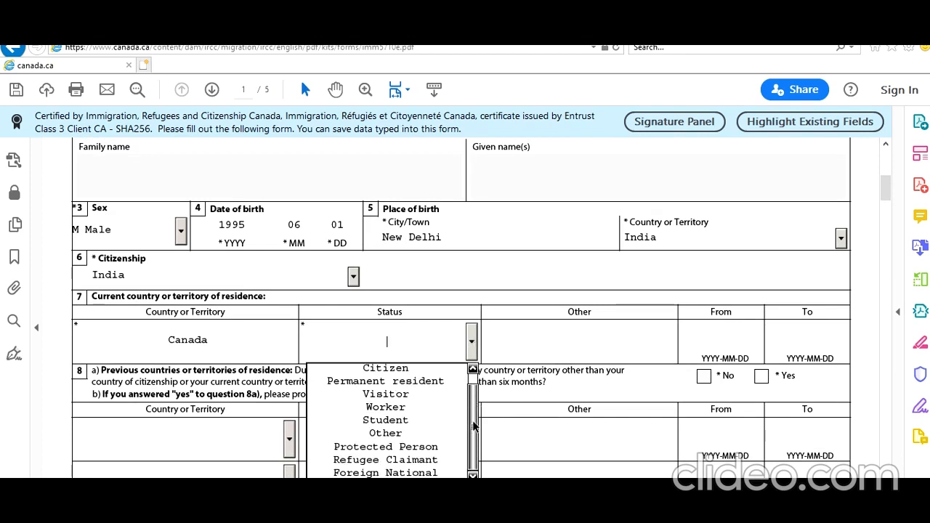
{"action": "scroll", "coordinate": [475, 404], "scroll_direction": "up", "scroll_amount": 1}
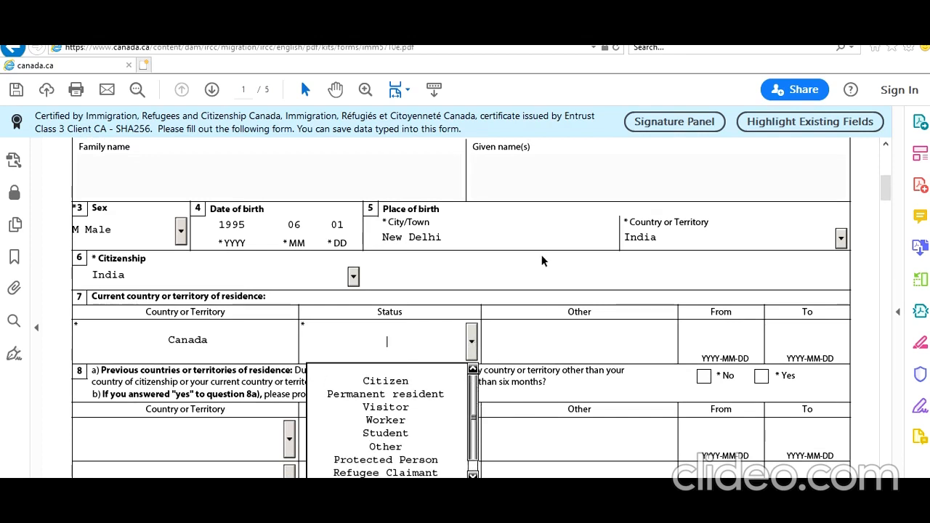
{"action": "scroll", "coordinate": [544, 259], "scroll_direction": "up", "scroll_amount": 5}
{"action": "scroll", "coordinate": [284, 261], "scroll_direction": "down", "scroll_amount": 2}
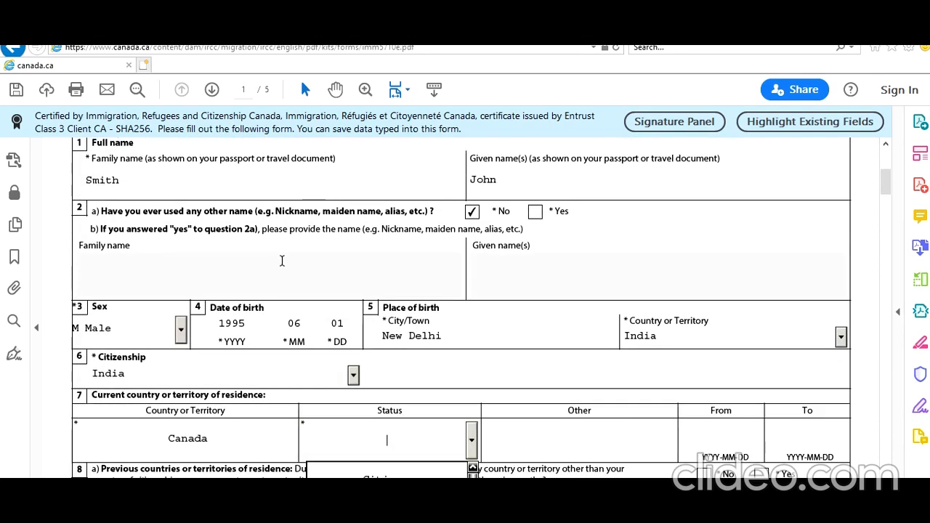
{"action": "scroll", "coordinate": [257, 259], "scroll_direction": "down", "scroll_amount": 2}
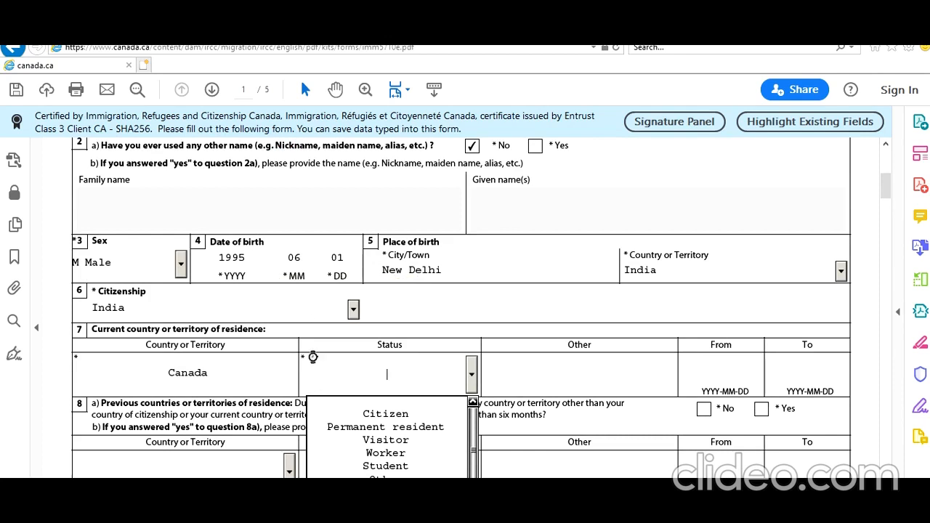
{"action": "left_click", "coordinate": [423, 450]}
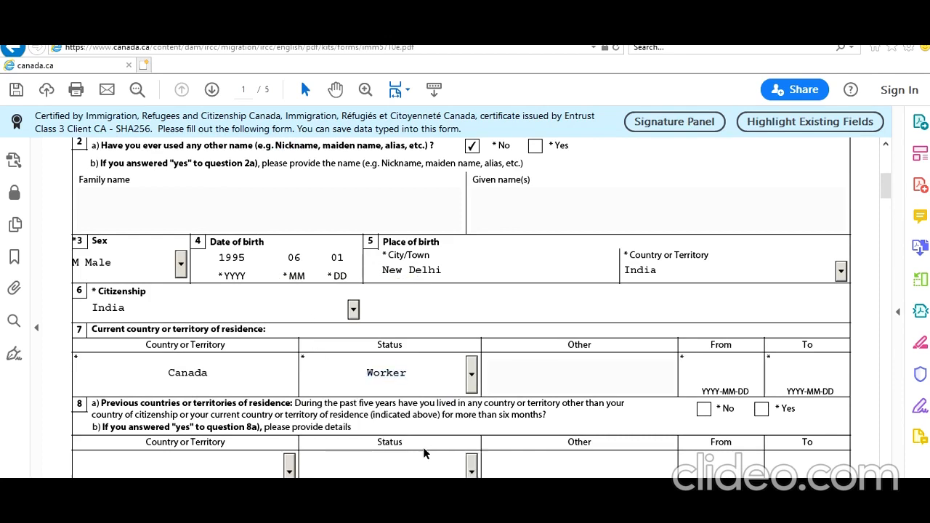
Step: Set the residence From date to 2020-06-10 using the calendar
{"action": "left_click", "coordinate": [742, 374]}
{"action": "left_click", "coordinate": [768, 374]}
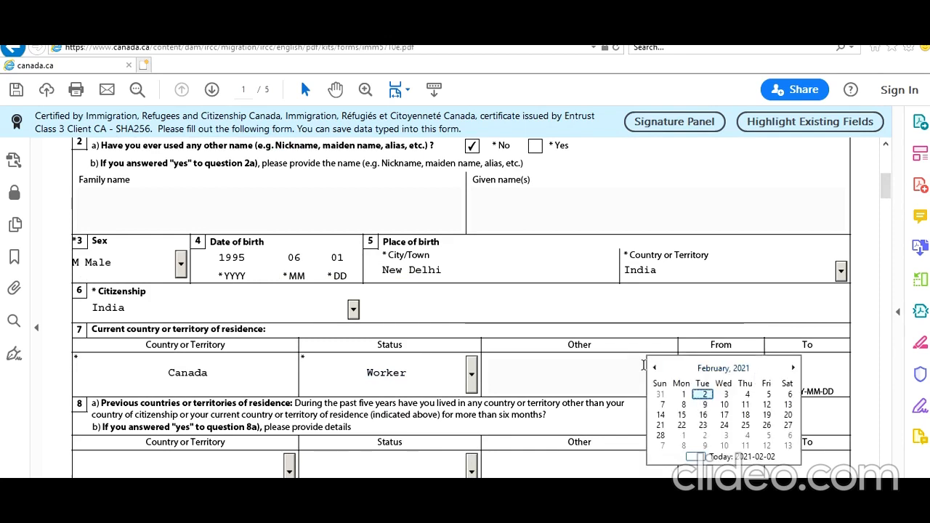
{"action": "left_click", "coordinate": [655, 369]}
{"action": "left_click", "coordinate": [655, 368]}
{"action": "left_click", "coordinate": [723, 368]}
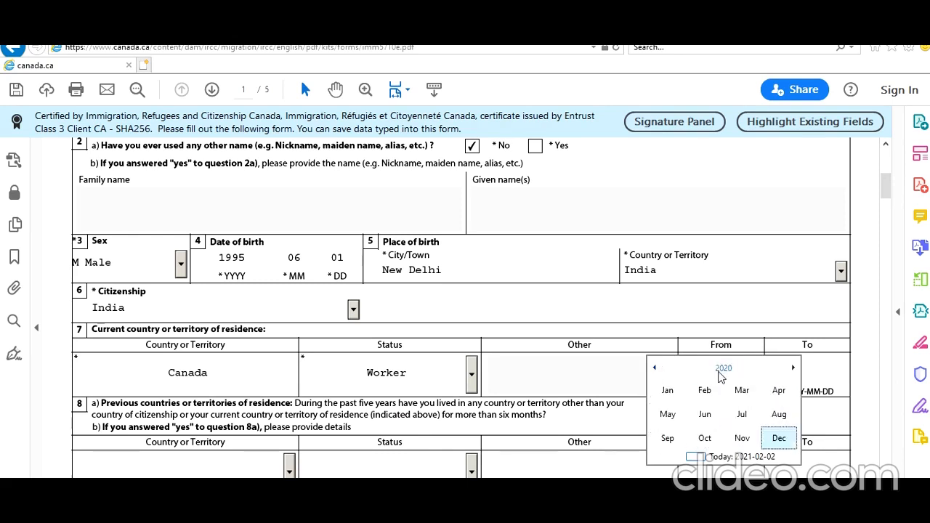
{"action": "left_click", "coordinate": [705, 414]}
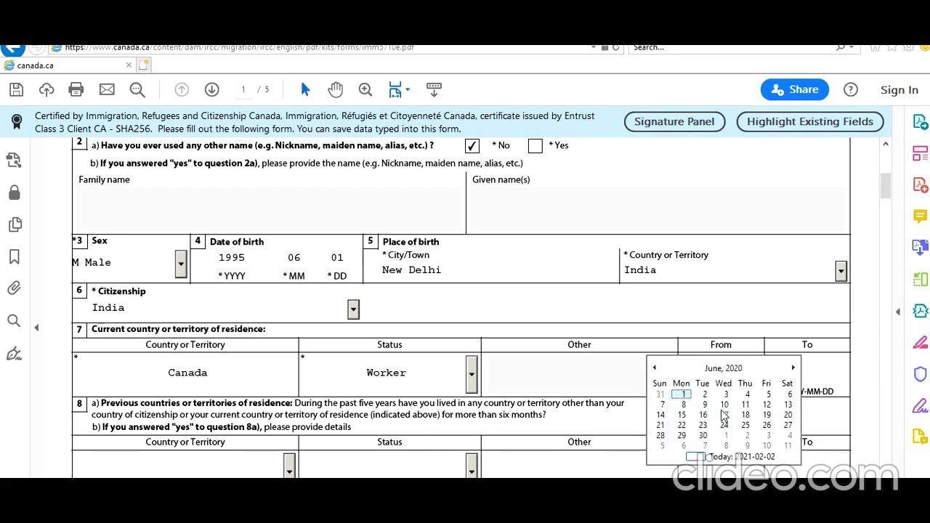
{"action": "left_click", "coordinate": [724, 405]}
{"action": "left_click", "coordinate": [806, 375]}
{"action": "left_click", "coordinate": [861, 379]}
Step: Set the residence To date to 2021-06-10 using the calendar
{"action": "left_click", "coordinate": [838, 375]}
{"action": "left_click", "coordinate": [856, 372]}
{"action": "left_click", "coordinate": [869, 369]}
{"action": "left_click", "coordinate": [869, 368]}
{"action": "left_click", "coordinate": [869, 368]}
{"action": "left_click", "coordinate": [869, 368]}
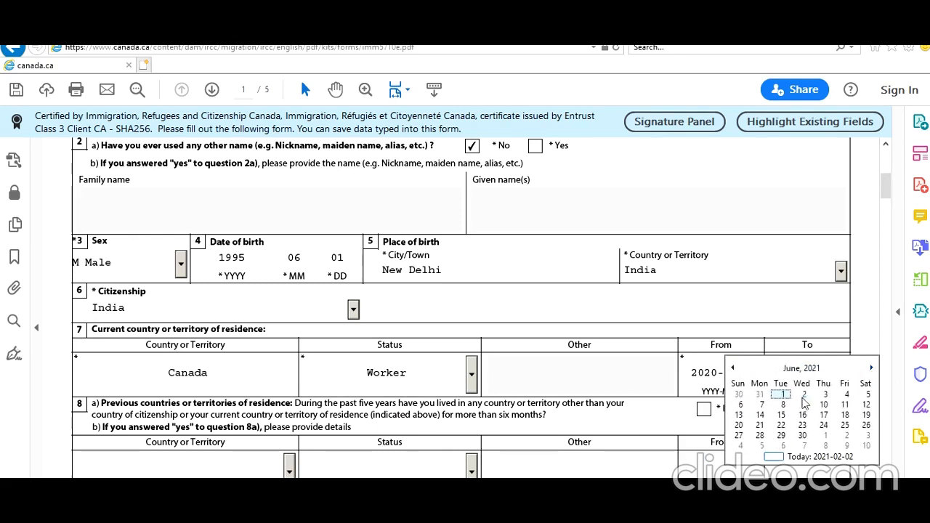
{"action": "left_click", "coordinate": [824, 404]}
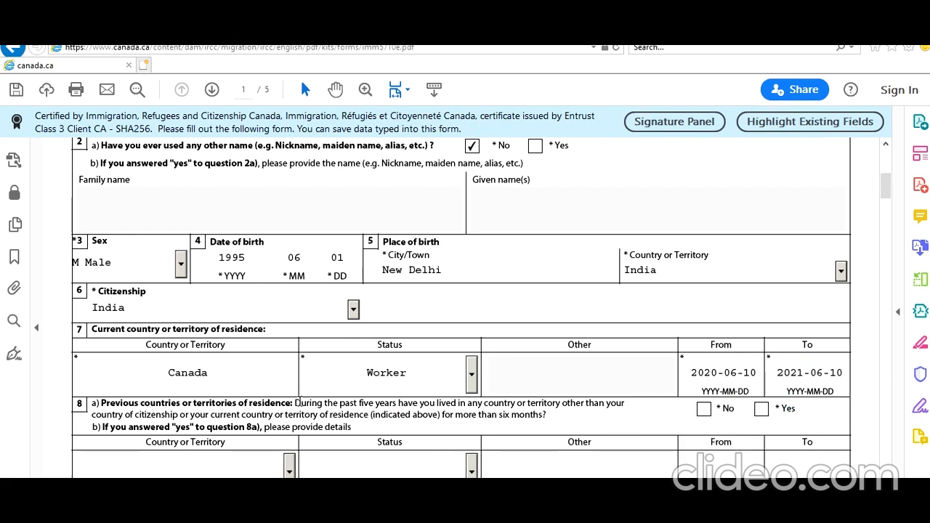
Step: Answer No to previous countries of residence
{"action": "scroll", "coordinate": [341, 409], "scroll_direction": "down", "scroll_amount": 2}
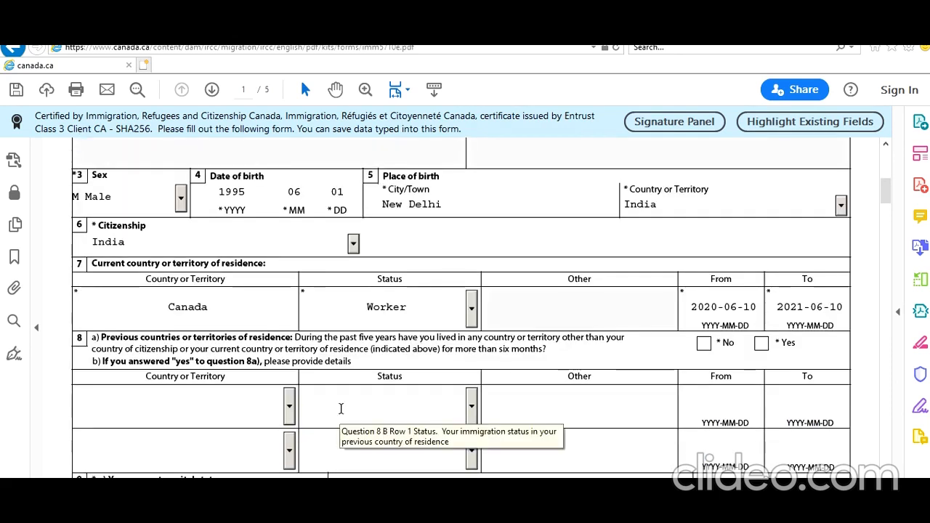
{"action": "left_click", "coordinate": [705, 344]}
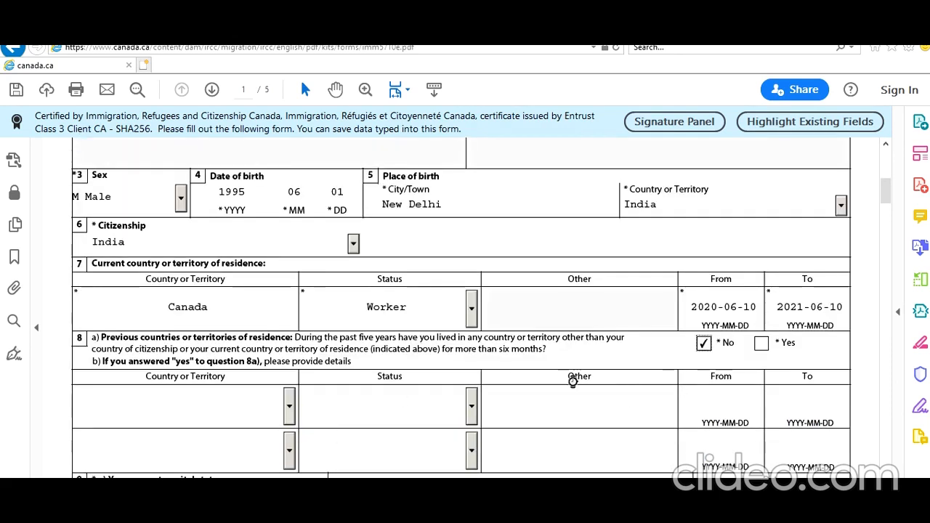
{"action": "scroll", "coordinate": [492, 397], "scroll_direction": "down", "scroll_amount": 3}
{"action": "scroll", "coordinate": [492, 396], "scroll_direction": "down", "scroll_amount": 3}
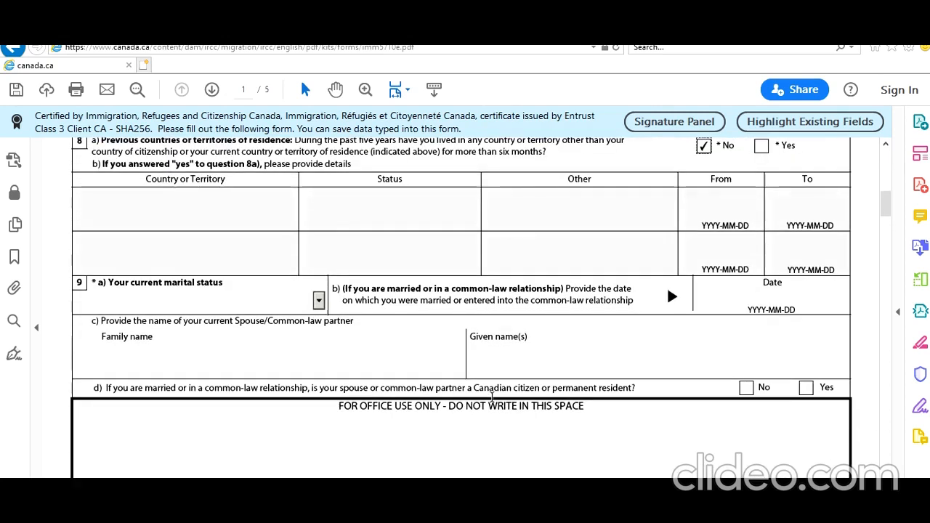
{"action": "left_click", "coordinate": [319, 299]}
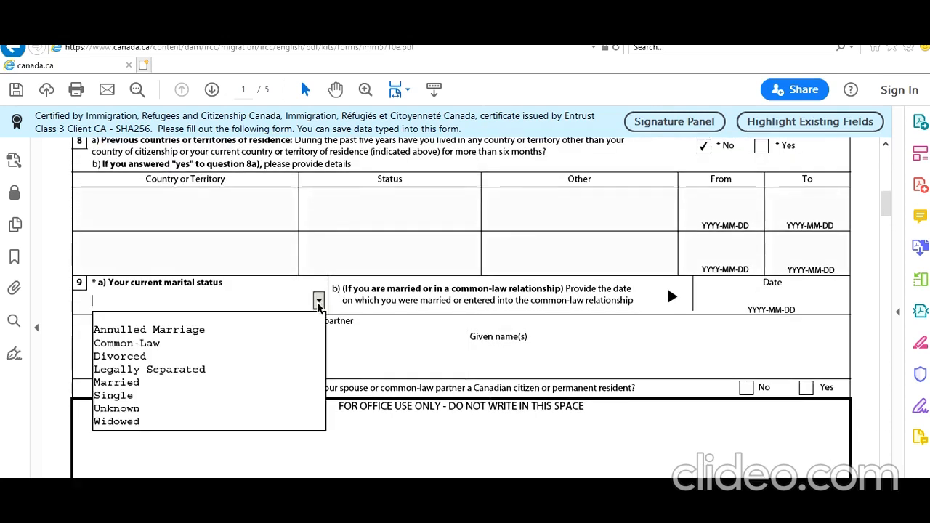
Step: Set marital status to Single and answer No to any previous marriage
{"action": "left_click", "coordinate": [234, 396]}
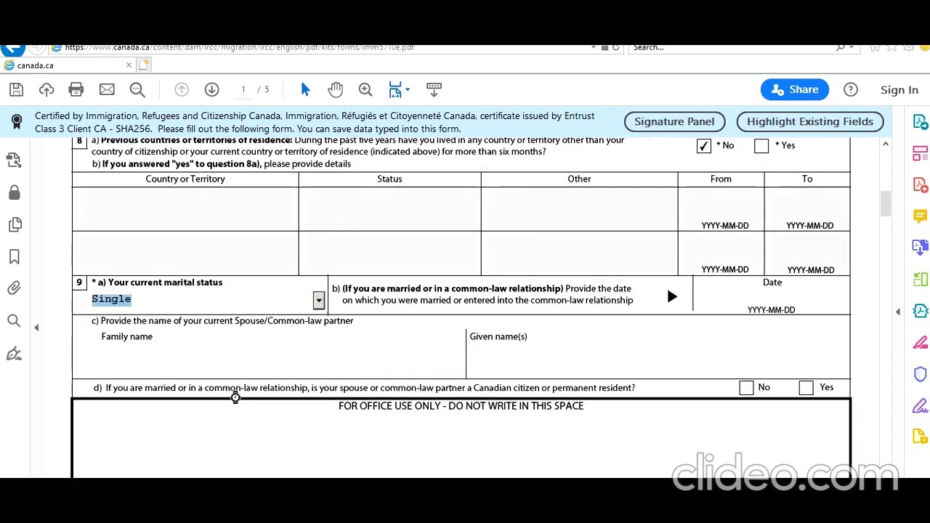
{"action": "scroll", "coordinate": [470, 322], "scroll_direction": "down", "scroll_amount": 10}
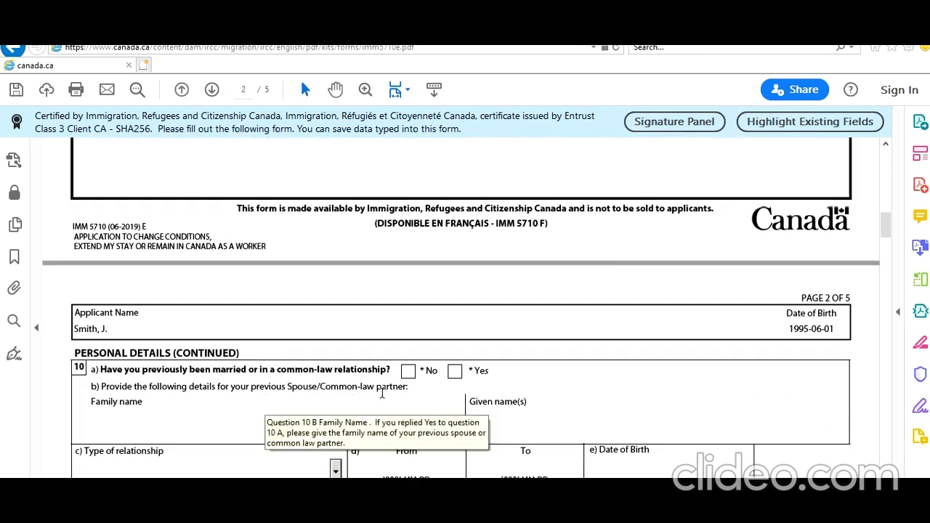
{"action": "left_click", "coordinate": [407, 371]}
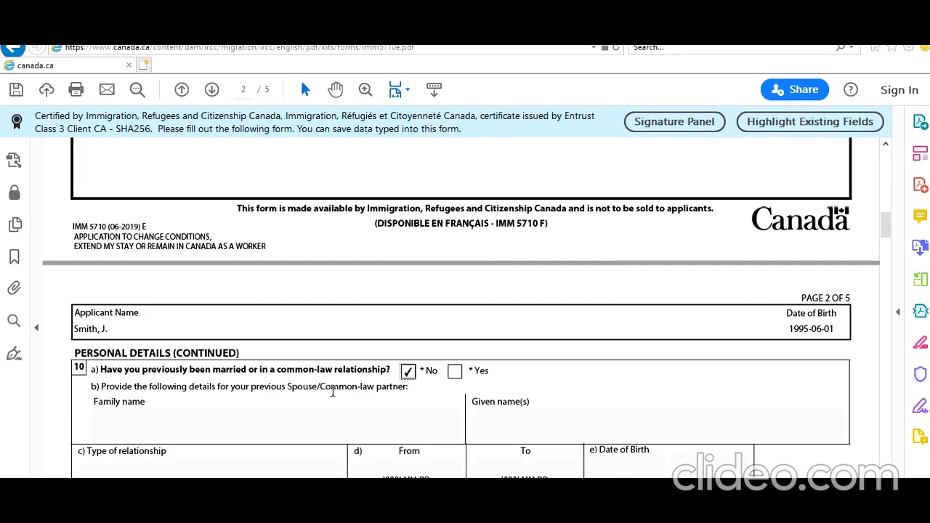
{"action": "scroll", "coordinate": [333, 393], "scroll_direction": "down", "scroll_amount": 7}
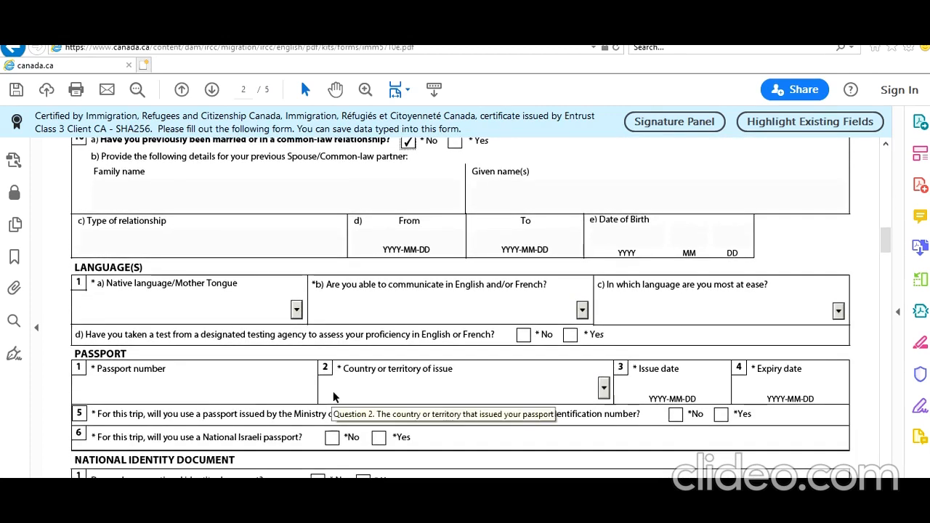
Step: Set native language Hindi, English as communication language, and Yes to a language test
{"action": "left_click", "coordinate": [272, 314]}
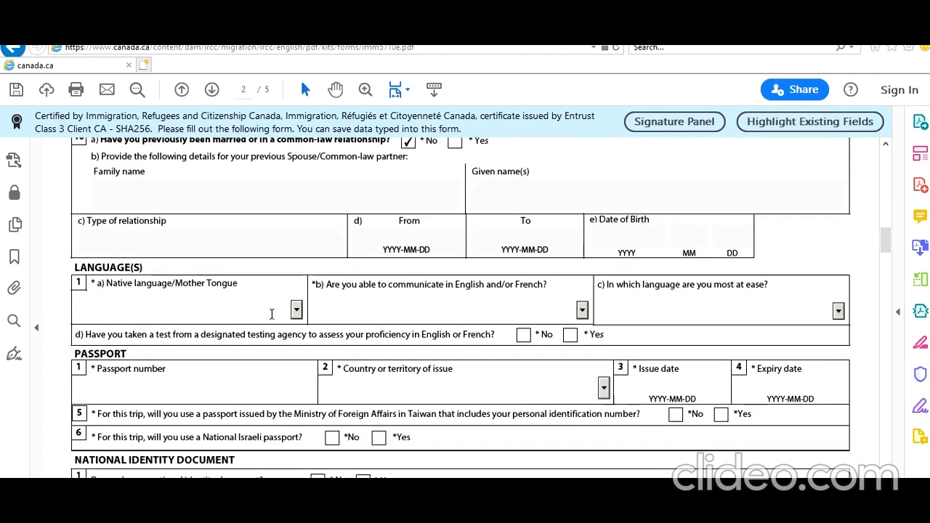
{"action": "key", "text": "h"}
{"action": "key", "text": "h"}
{"action": "key", "text": "h"}
{"action": "key", "text": "h"}
{"action": "key", "text": "h"}
{"action": "key", "text": "h"}
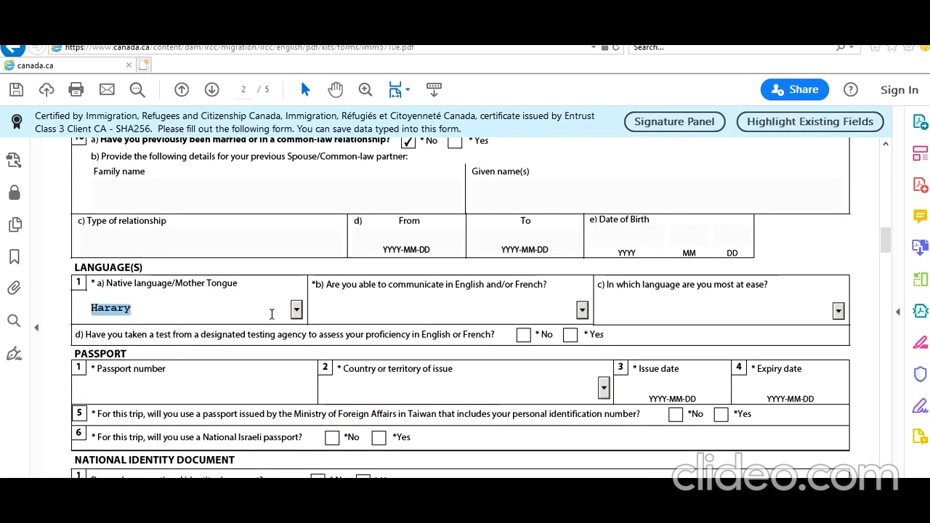
{"action": "key", "text": "h"}
{"action": "key", "text": "h"}
{"action": "key", "text": "h"}
{"action": "key", "text": "h"}
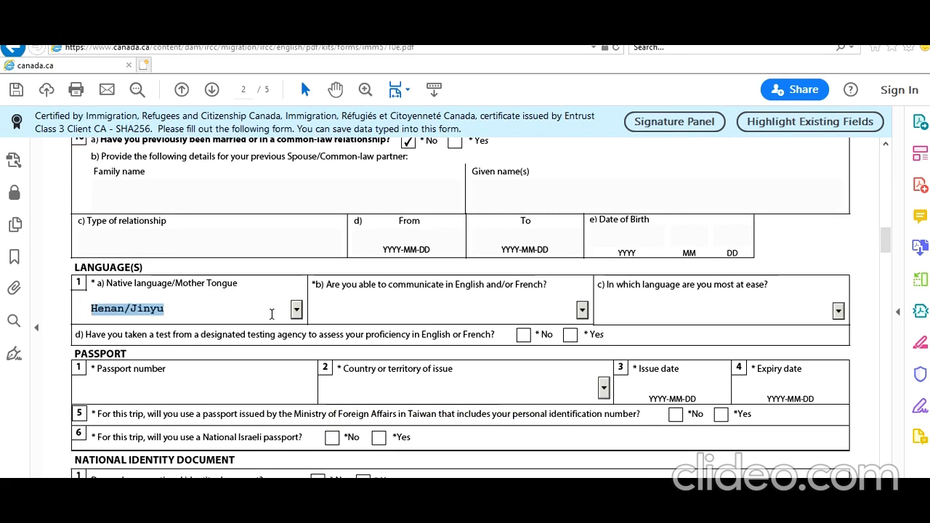
{"action": "key", "text": "h"}
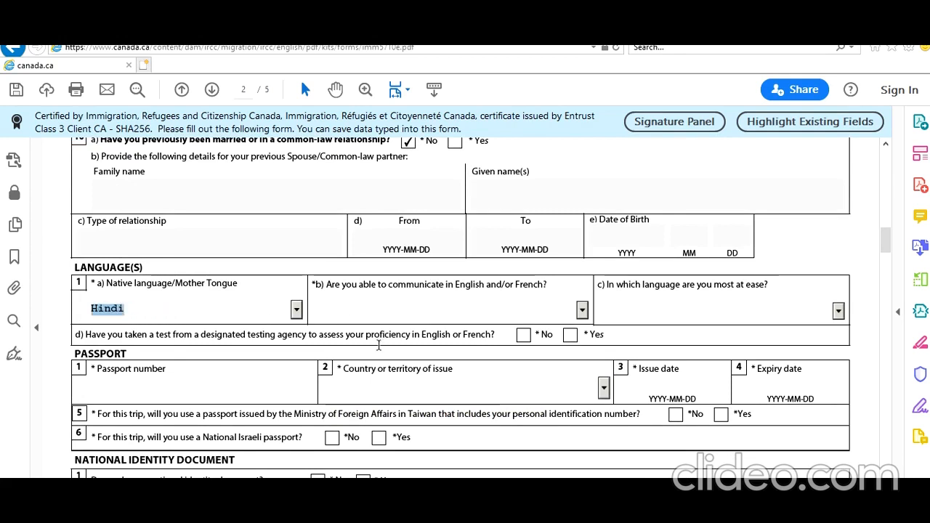
{"action": "key", "text": "Tab"}
{"action": "left_click", "coordinate": [582, 310]}
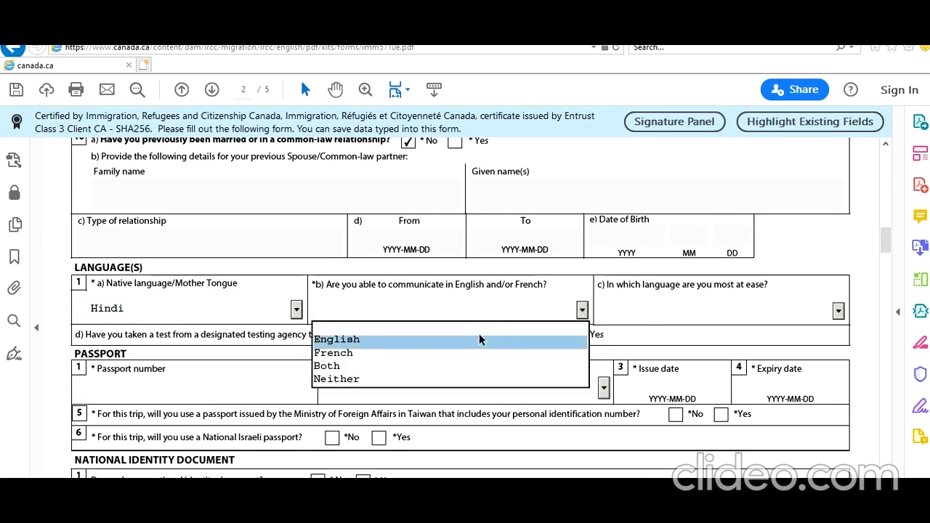
{"action": "left_click", "coordinate": [480, 338]}
{"action": "left_click", "coordinate": [569, 335]}
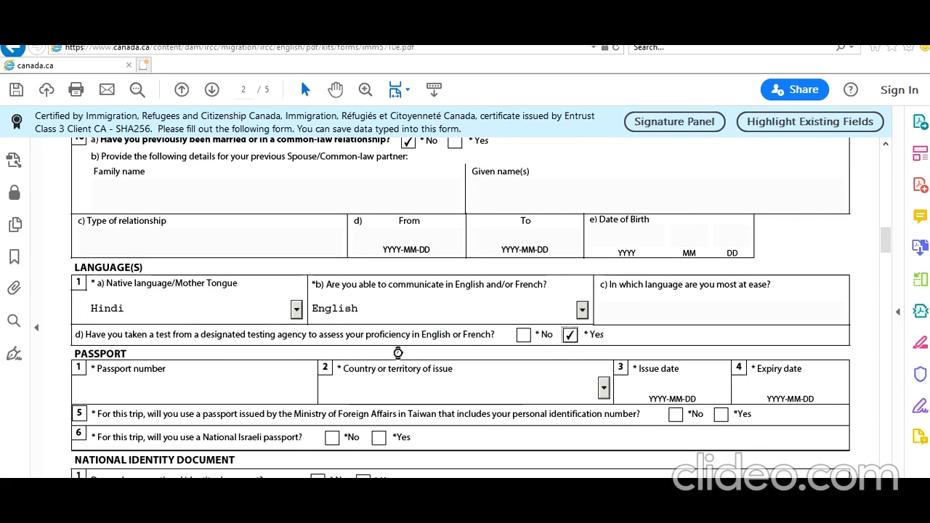
{"action": "scroll", "coordinate": [336, 340], "scroll_direction": "down", "scroll_amount": 1}
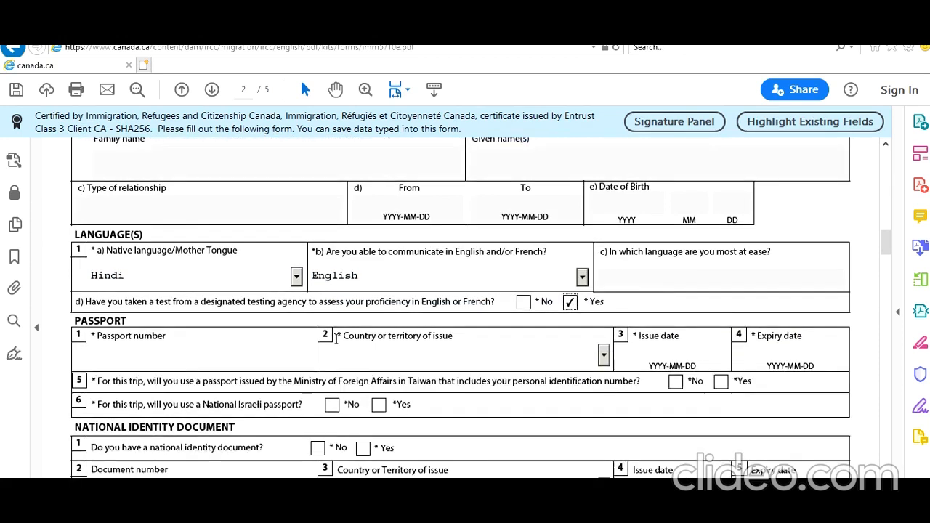
Step: Enter the passport number and choose IND (India) as the issuing country
{"action": "scroll", "coordinate": [336, 339], "scroll_direction": "down", "scroll_amount": 2}
{"action": "left_click", "coordinate": [245, 289]}
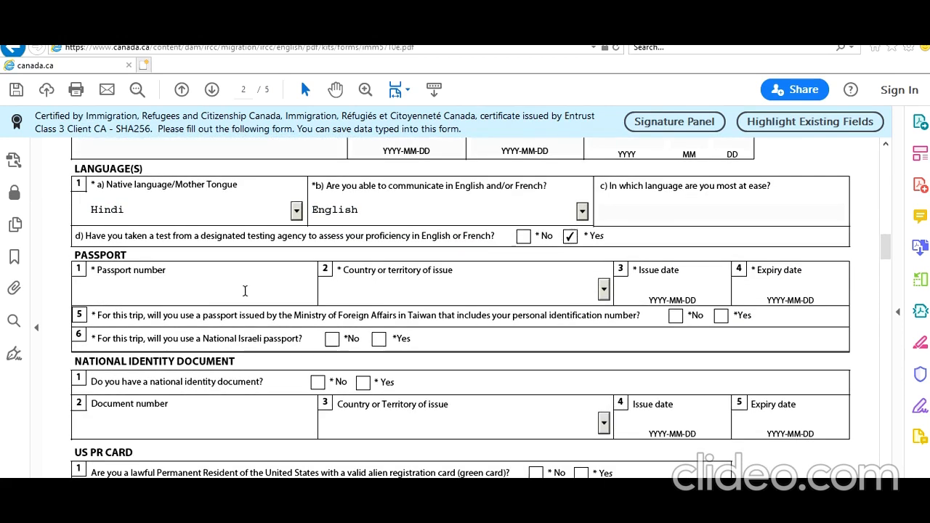
{"action": "left_click", "coordinate": [604, 290]}
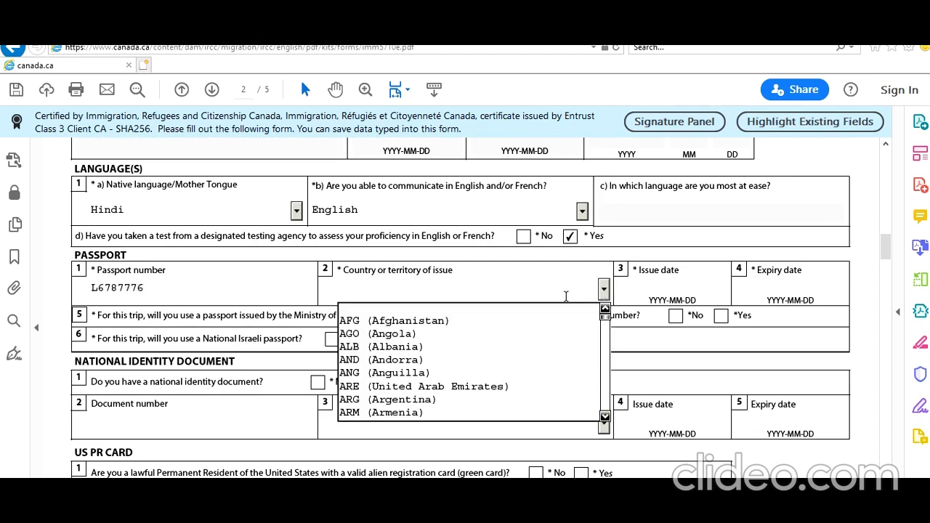
{"action": "type", "text": "ir"}
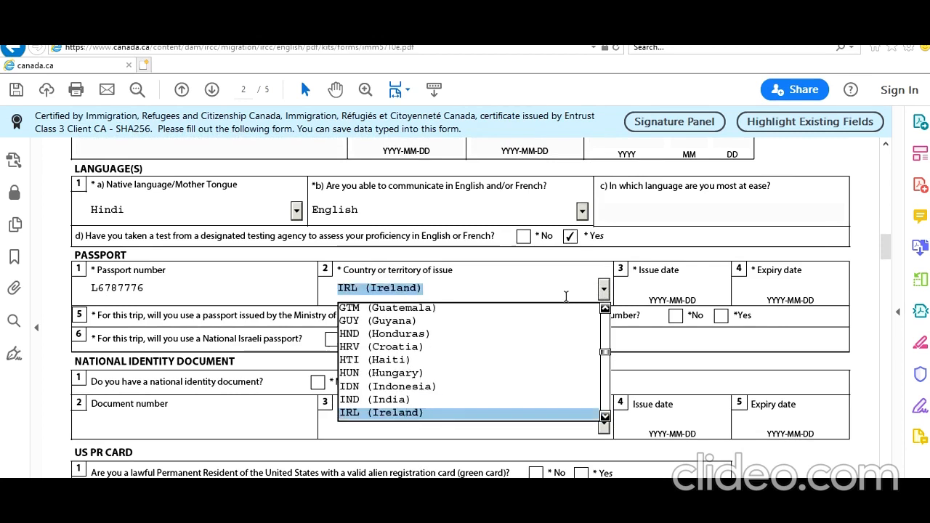
{"action": "key", "text": "Up"}
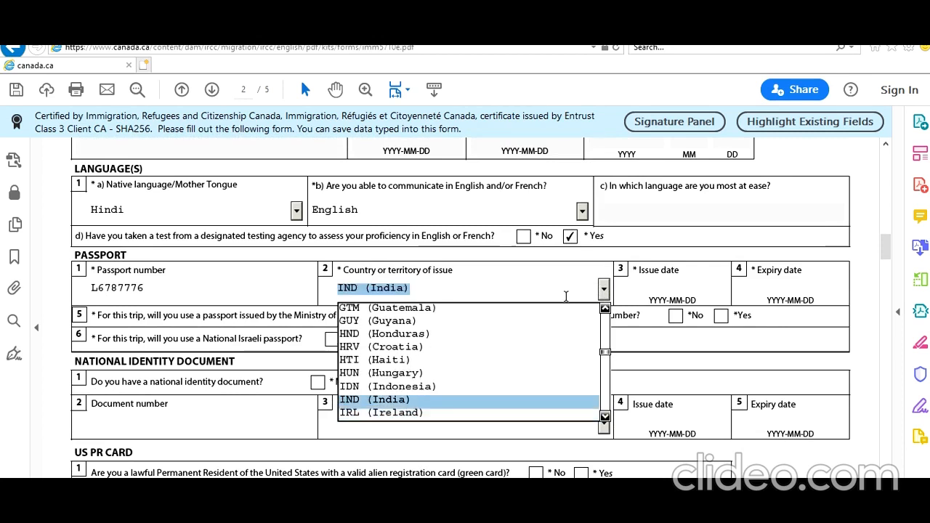
{"action": "left_click", "coordinate": [406, 399]}
Step: Set the passport issue date 2017-10-10 and expiry date 2027-10-09
{"action": "left_click", "coordinate": [669, 288]}
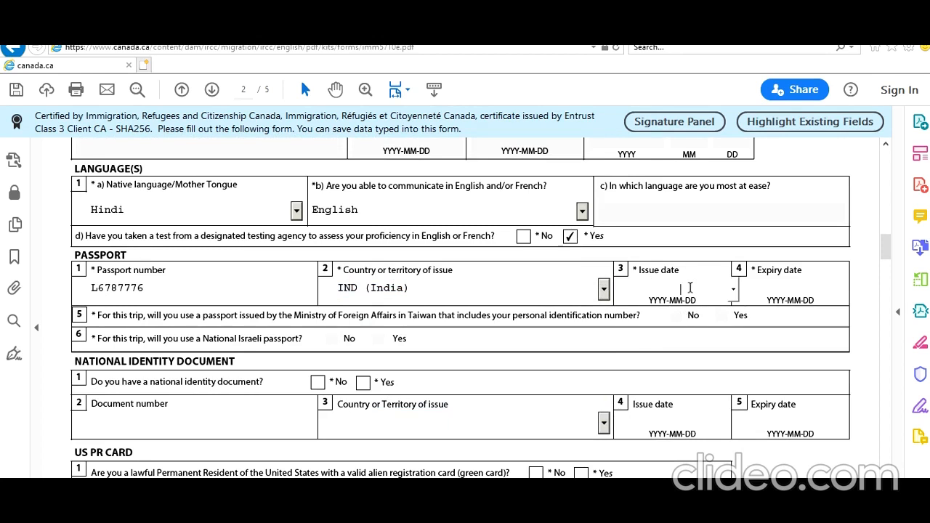
{"action": "type", "text": "20"}
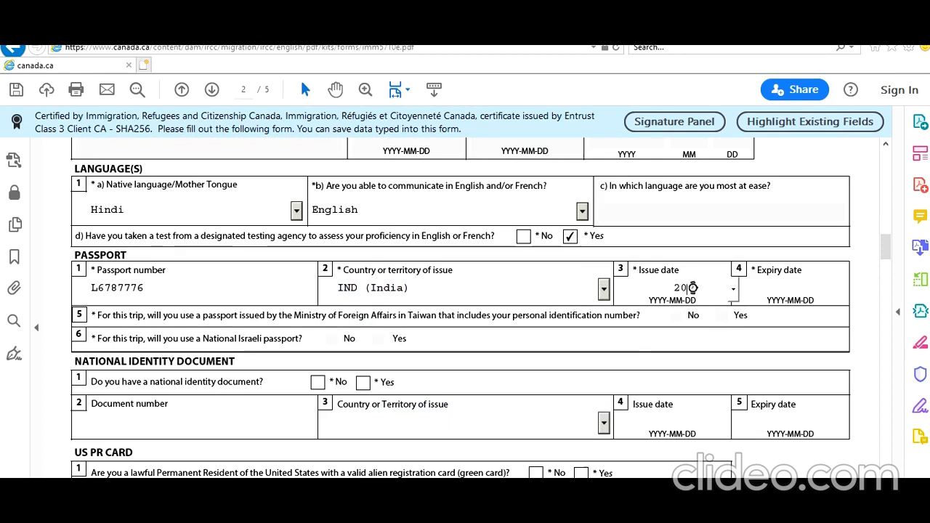
{"action": "type", "text": "171010"}
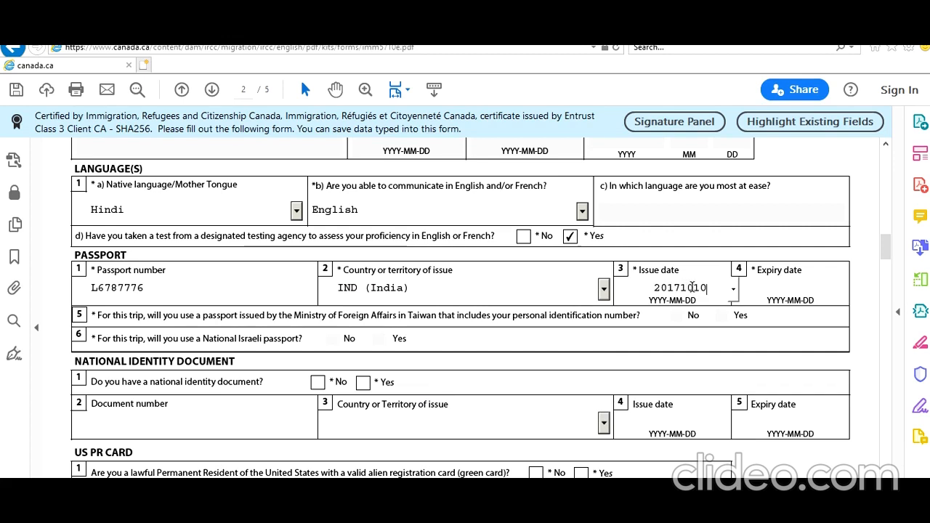
{"action": "key", "text": "Tab"}
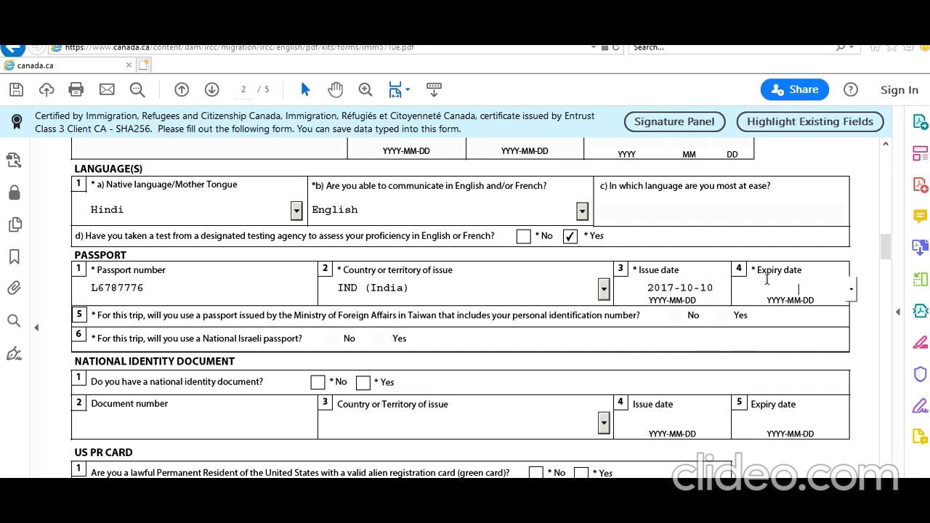
{"action": "type", "text": "20271009"}
{"action": "left_click", "coordinate": [708, 351]}
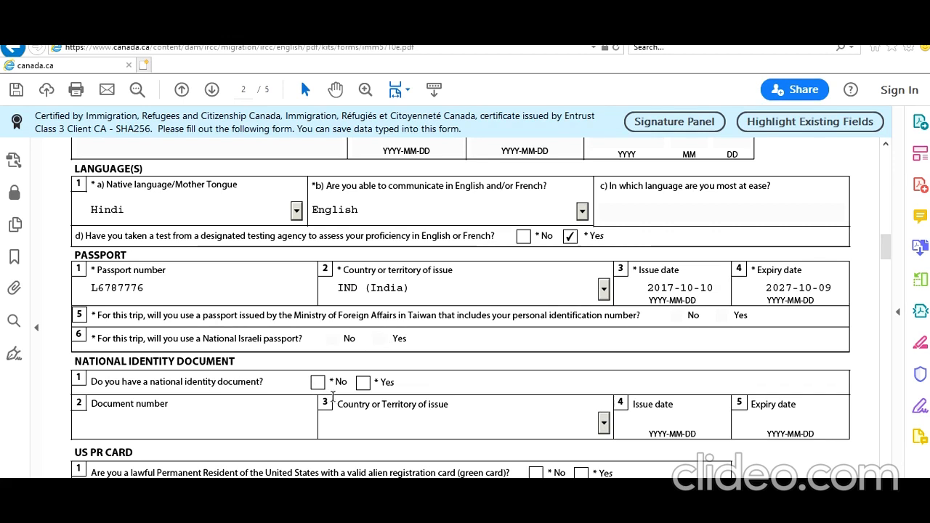
{"action": "scroll", "coordinate": [341, 378], "scroll_direction": "down", "scroll_amount": 2}
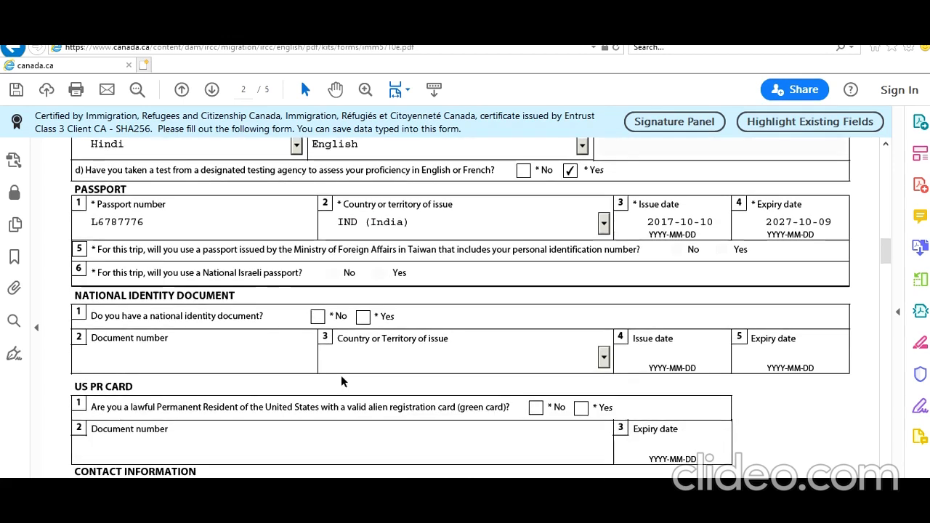
Step: Answer Yes to a national identity document, enter its number, and set India as issuer
{"action": "left_click", "coordinate": [363, 318]}
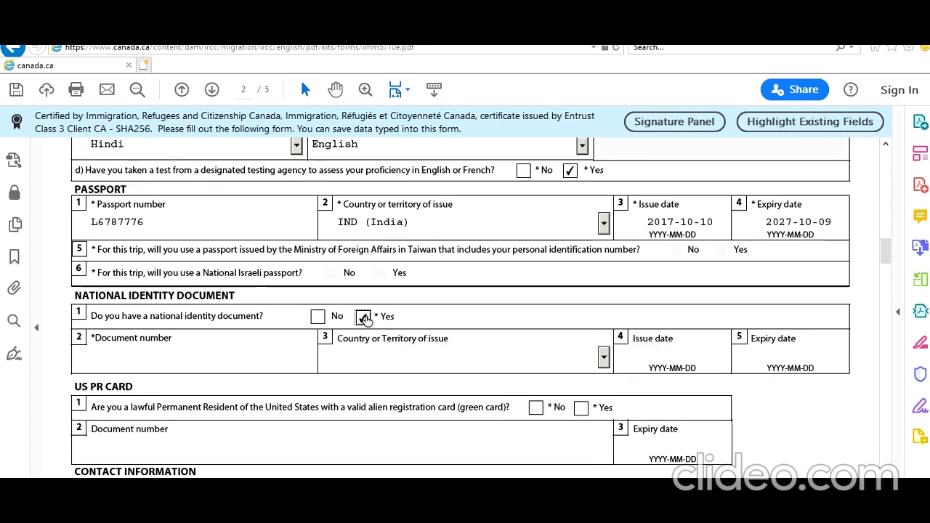
{"action": "left_click", "coordinate": [293, 361]}
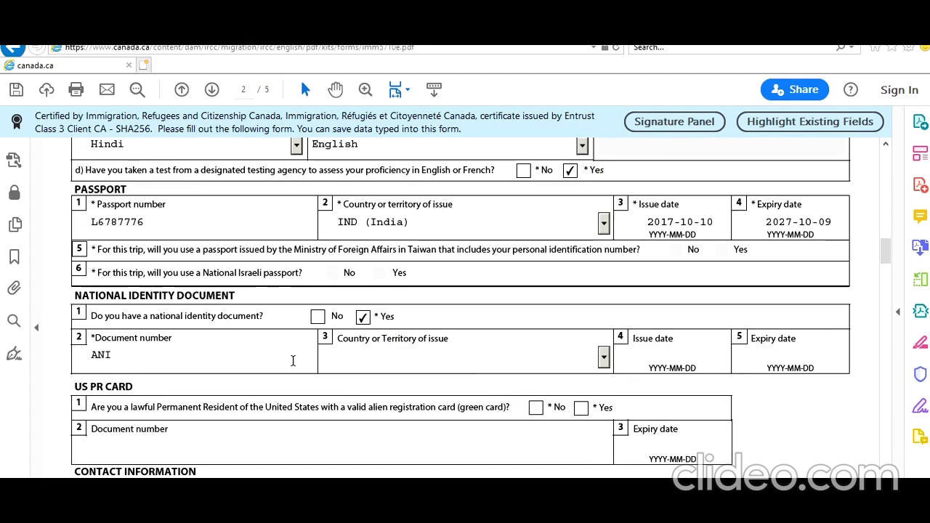
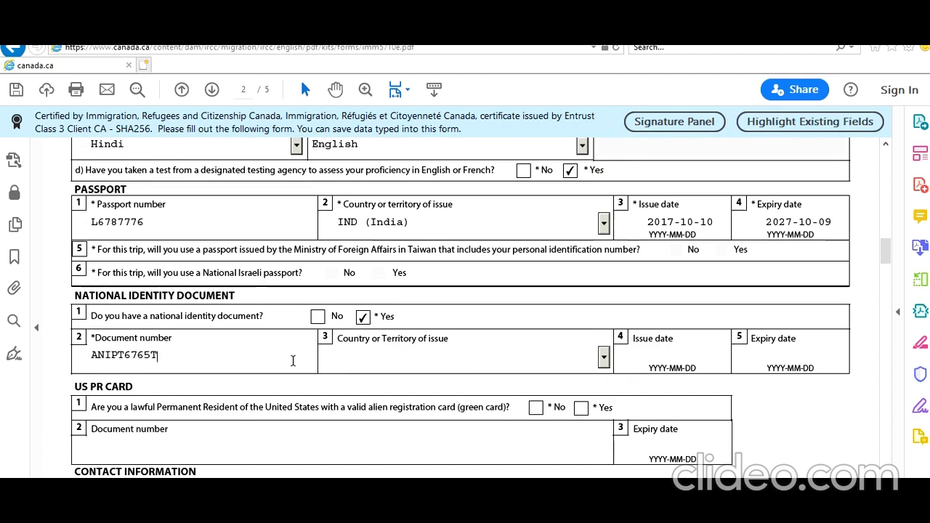
{"action": "left_click", "coordinate": [378, 360]}
{"action": "type", "text": "in"}
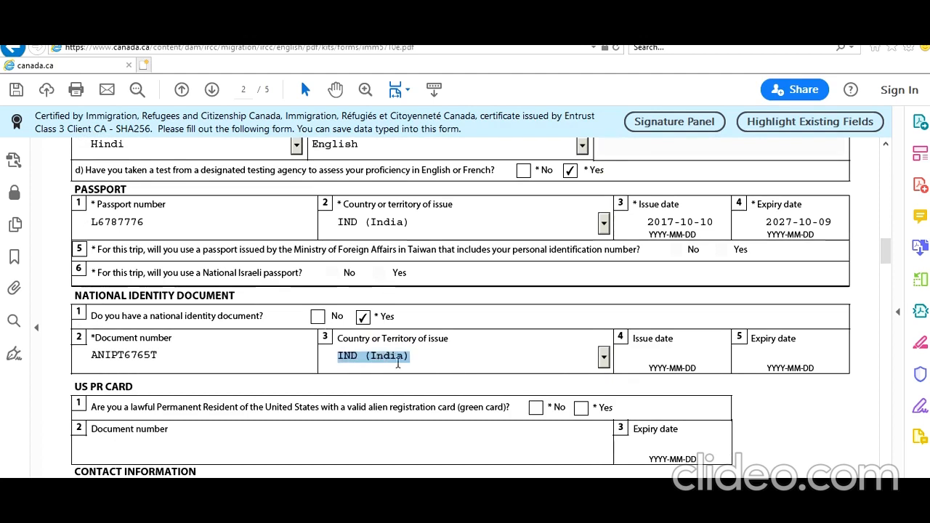
{"action": "left_click", "coordinate": [393, 388]}
Step: Set the identity document issue date to 2015-10-05 and answer No to a US PR card
{"action": "scroll", "coordinate": [393, 388], "scroll_direction": "down", "scroll_amount": 2}
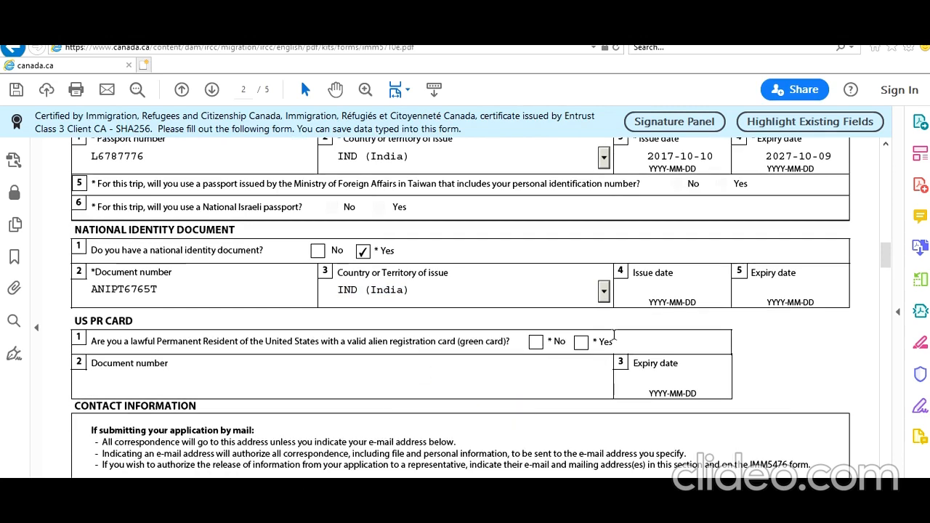
{"action": "left_click", "coordinate": [698, 288]}
{"action": "type", "text": "20151005"}
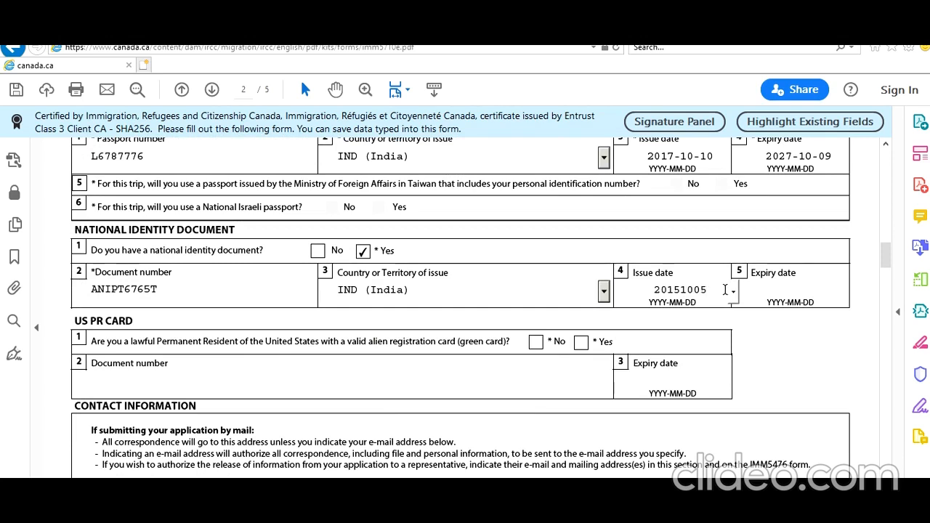
{"action": "left_click", "coordinate": [775, 380]}
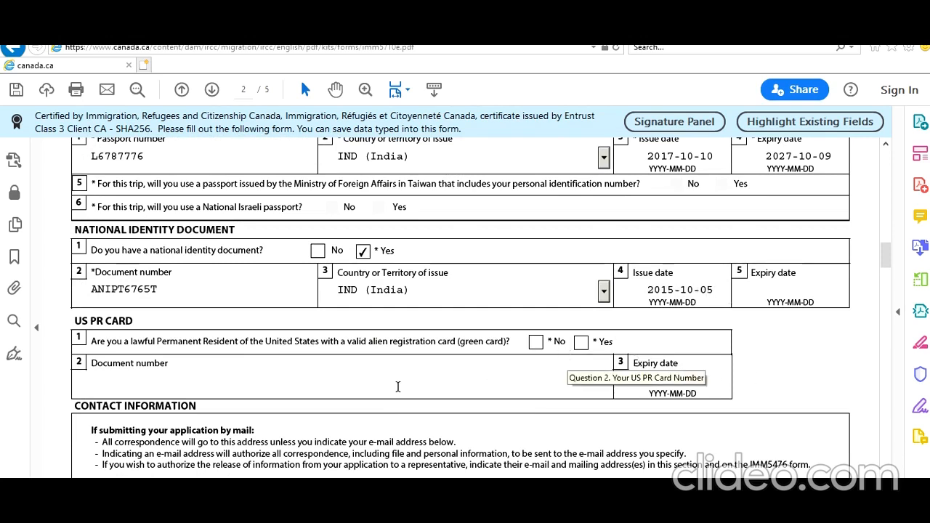
{"action": "left_click", "coordinate": [535, 342]}
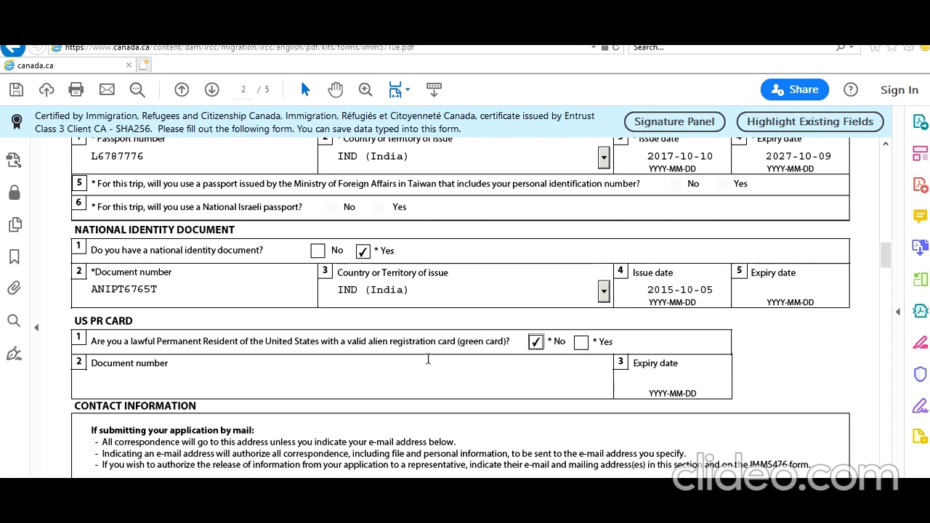
{"action": "scroll", "coordinate": [427, 359], "scroll_direction": "down", "scroll_amount": 2}
Step: Enter the mailing address unit number and street name
{"action": "scroll", "coordinate": [427, 358], "scroll_direction": "down", "scroll_amount": 3}
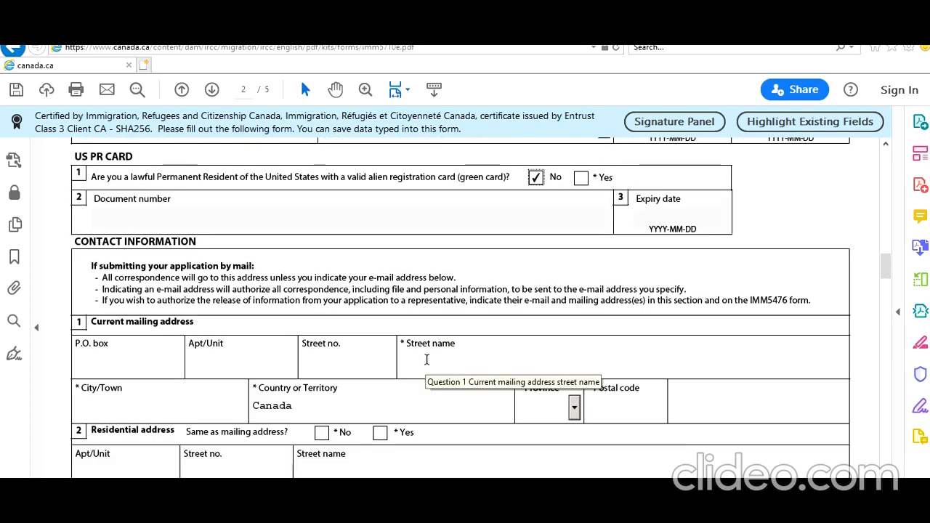
{"action": "left_click", "coordinate": [273, 372]}
{"action": "type", "text": "111"}
{"action": "left_click", "coordinate": [431, 374]}
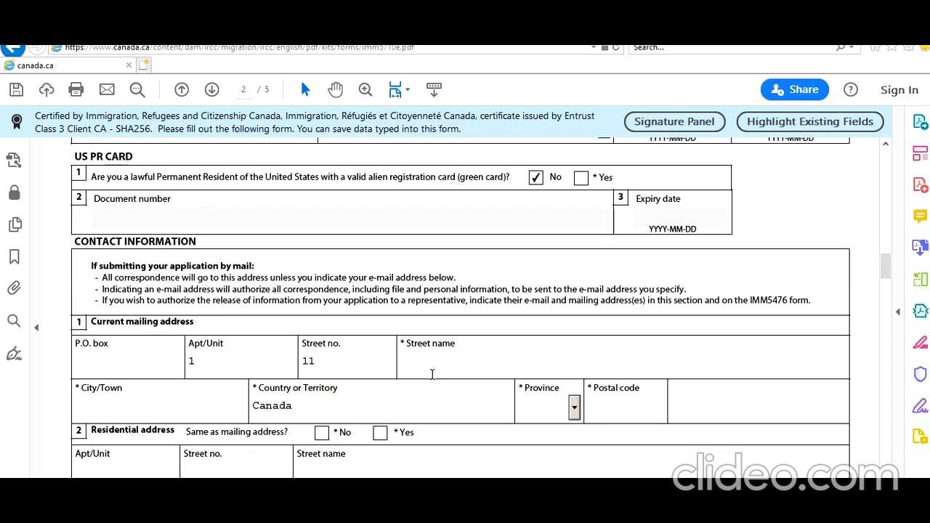
{"action": "type", "text": "Torontoos St"}
Step: Enter the mailing city, province and postal code, and mark the residential address as the same
{"action": "left_click", "coordinate": [212, 413]}
{"action": "type", "text": "Toronto"}
{"action": "key", "text": "Tab"}
{"action": "key", "text": "Tab"}
{"action": "type", "text": "ON"}
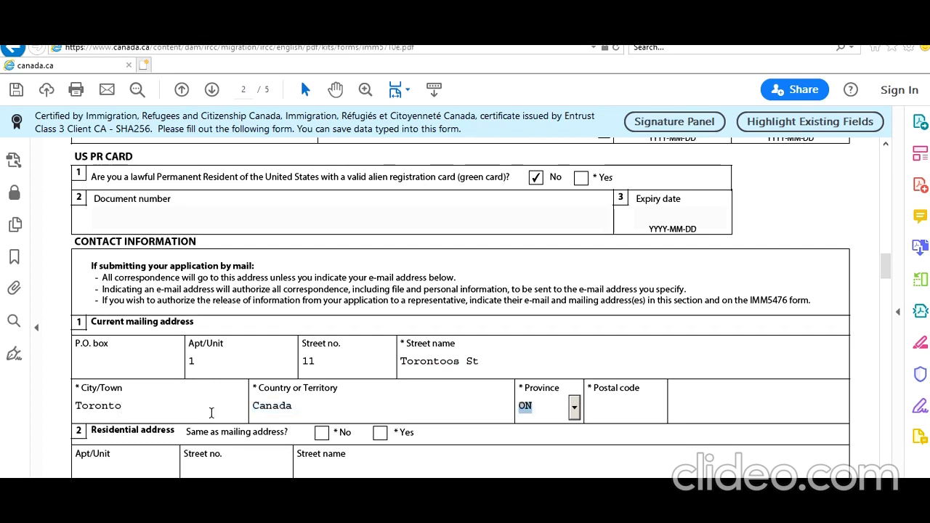
{"action": "key", "text": "Tab"}
{"action": "type", "text": "L7G5"}
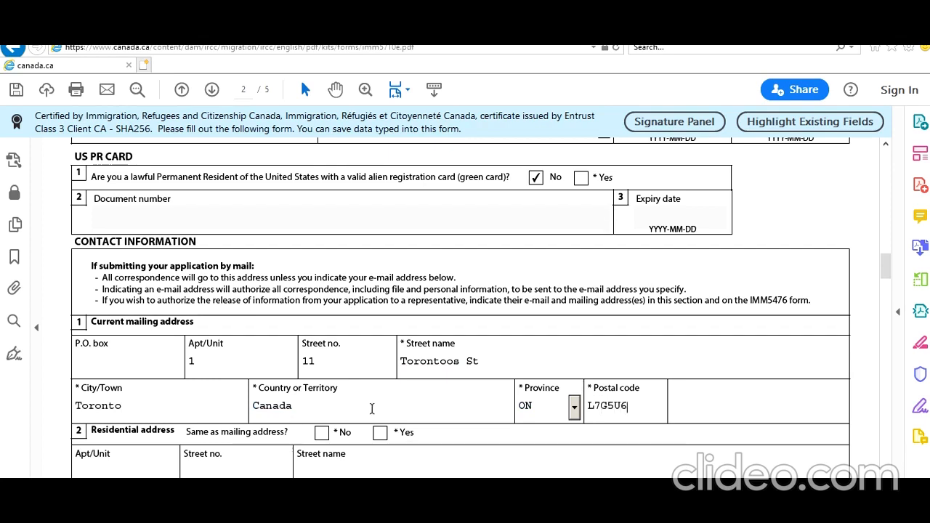
{"action": "left_click", "coordinate": [380, 434]}
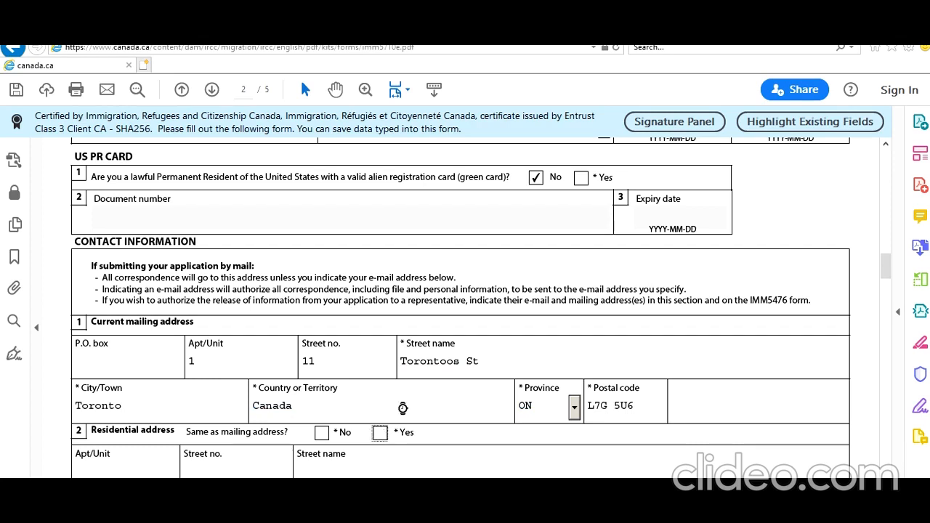
{"action": "scroll", "coordinate": [401, 412], "scroll_direction": "down", "scroll_amount": 5}
Step: Record a Canada/US cellular telephone number and type the applicant's e-mail address
{"action": "scroll", "coordinate": [401, 412], "scroll_direction": "down", "scroll_amount": 3}
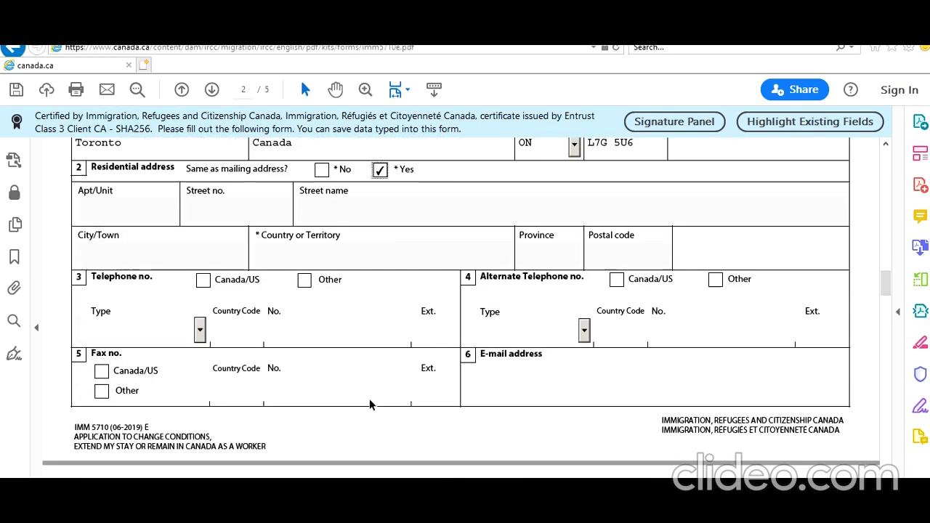
{"action": "left_click", "coordinate": [203, 280]}
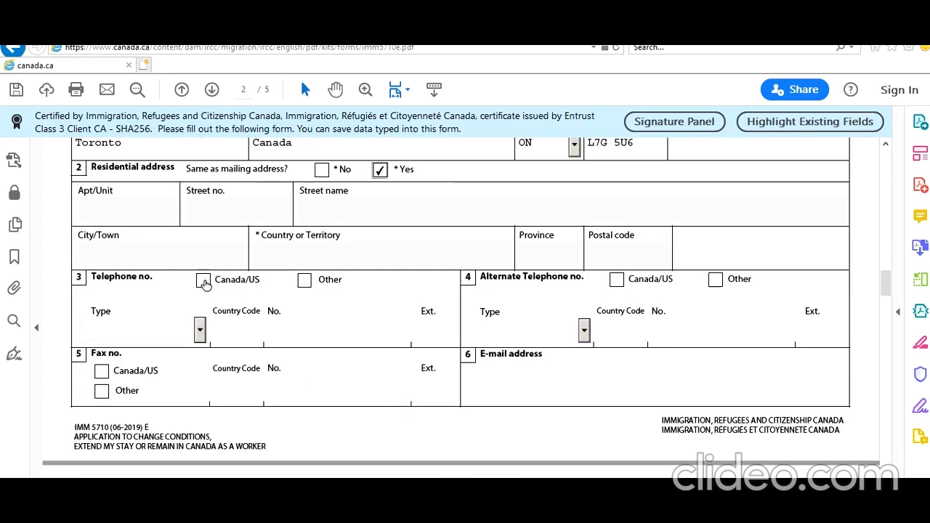
{"action": "left_click", "coordinate": [200, 330]}
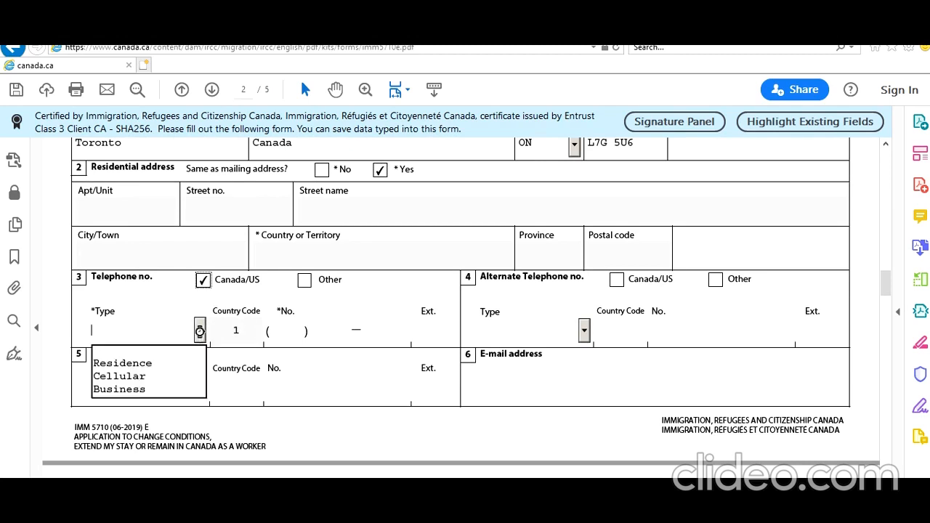
{"action": "left_click", "coordinate": [204, 375]}
{"action": "left_click", "coordinate": [289, 335]}
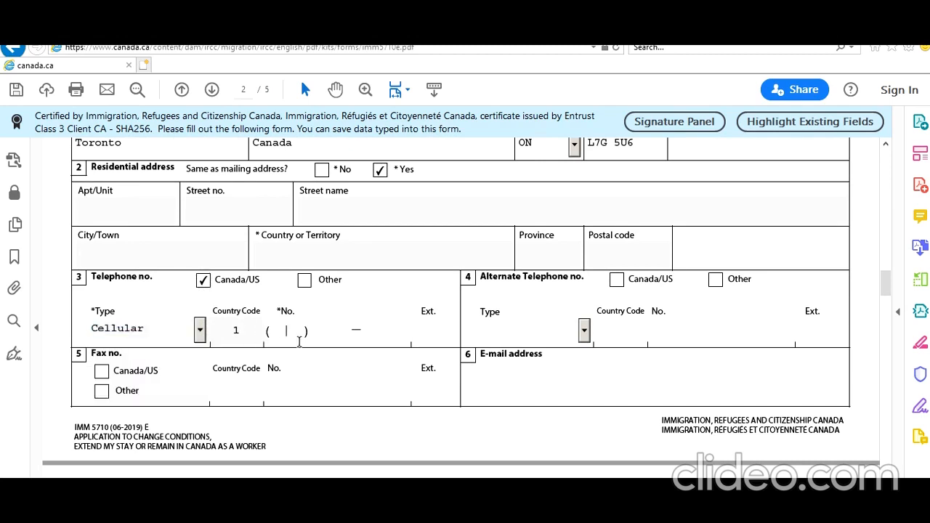
{"action": "type", "text": "666666666"}
{"action": "type", "text": "666 ) 666 — 6666"}
{"action": "left_click", "coordinate": [657, 390]}
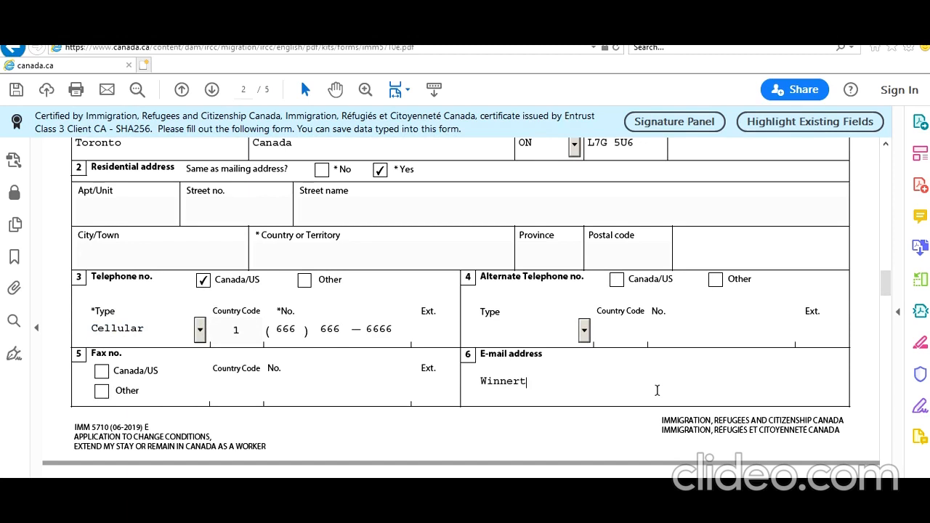
Step: Commit the e-mail, scroll back through pages 2 and 1, then return to the top of page 3
{"action": "left_click", "coordinate": [589, 446]}
{"action": "scroll", "coordinate": [589, 446], "scroll_direction": "down", "scroll_amount": 3}
{"action": "scroll", "coordinate": [589, 447], "scroll_direction": "down", "scroll_amount": 1}
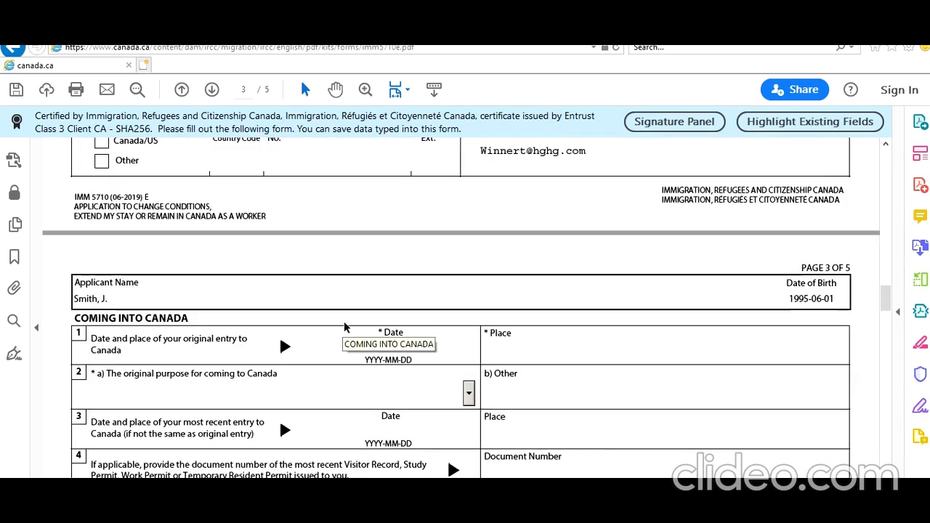
{"action": "scroll", "coordinate": [345, 327], "scroll_direction": "up", "scroll_amount": 6}
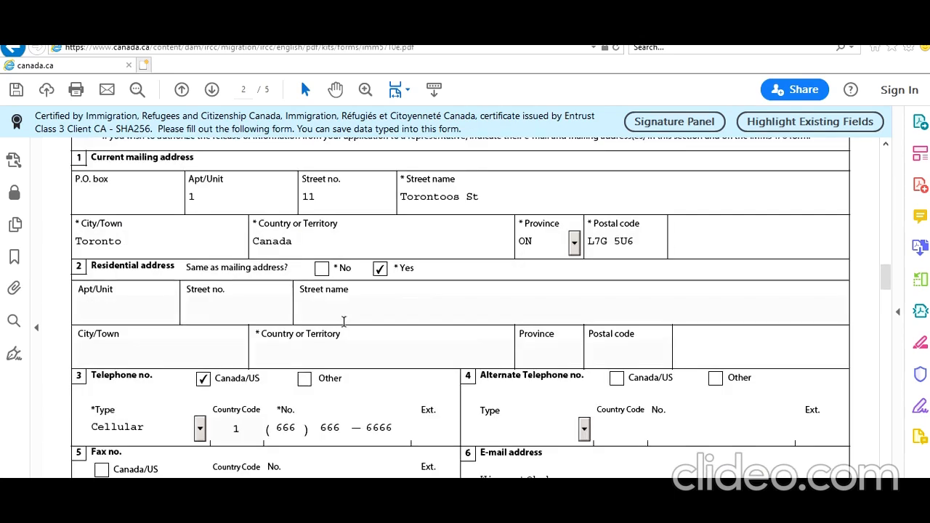
{"action": "scroll", "coordinate": [344, 323], "scroll_direction": "up", "scroll_amount": 8}
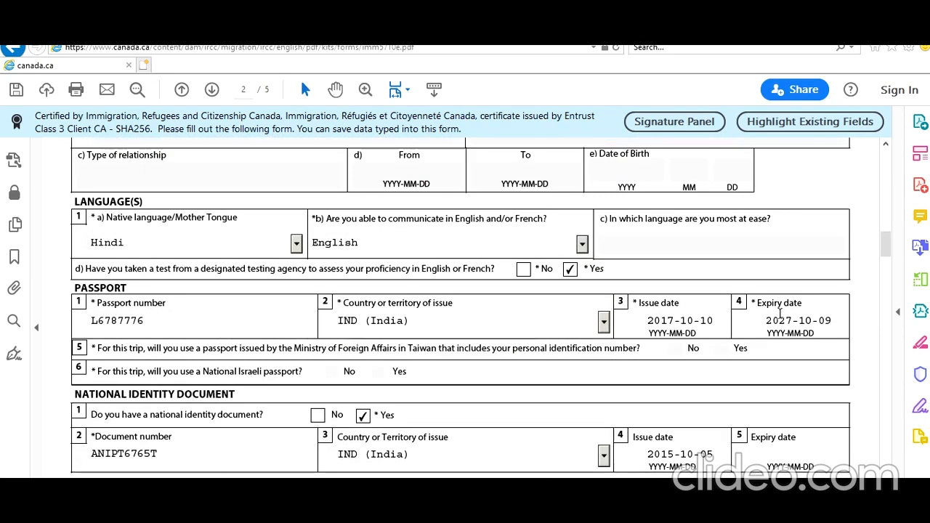
{"action": "scroll", "coordinate": [639, 316], "scroll_direction": "up", "scroll_amount": 10}
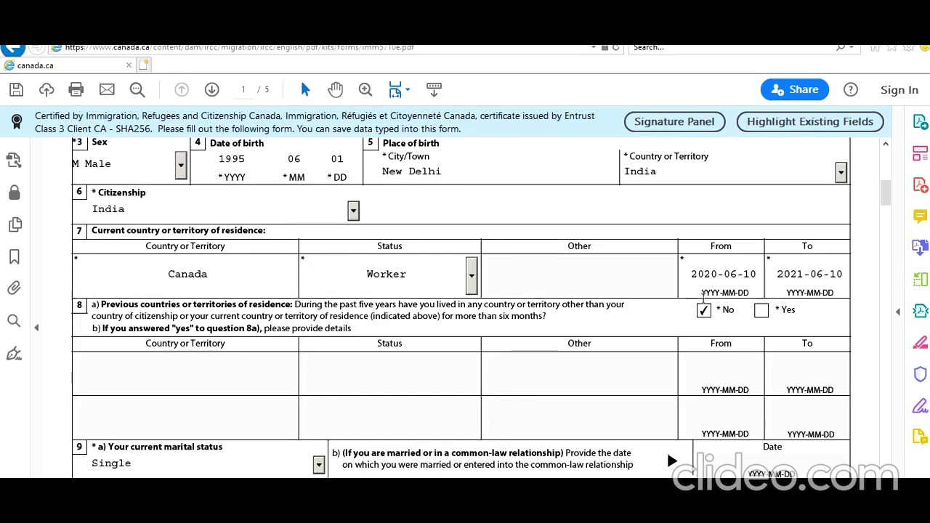
{"action": "scroll", "coordinate": [615, 385], "scroll_direction": "down", "scroll_amount": 20}
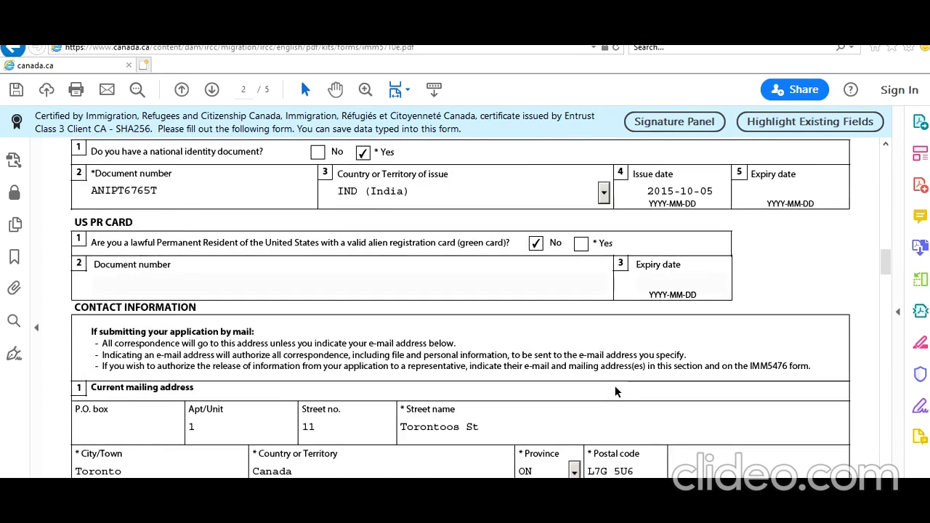
{"action": "scroll", "coordinate": [615, 392], "scroll_direction": "down", "scroll_amount": 20}
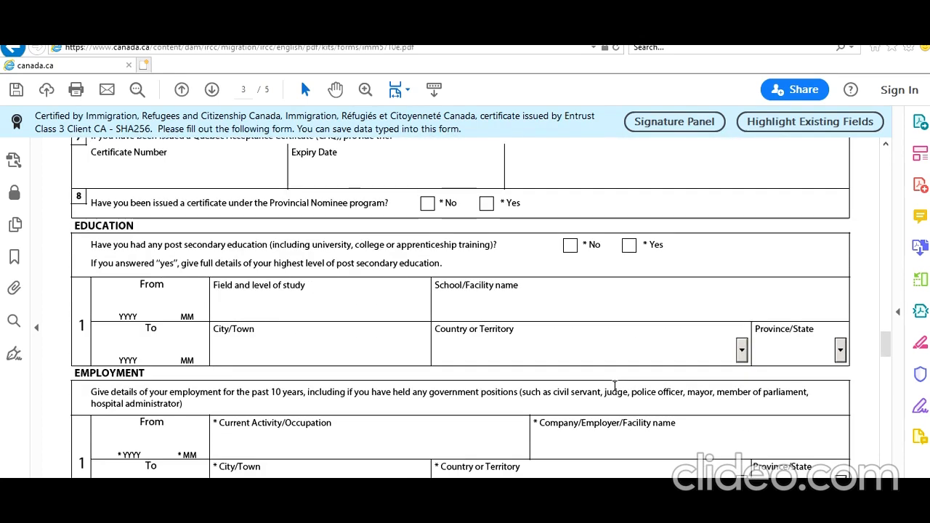
{"action": "scroll", "coordinate": [615, 392], "scroll_direction": "up", "scroll_amount": 10}
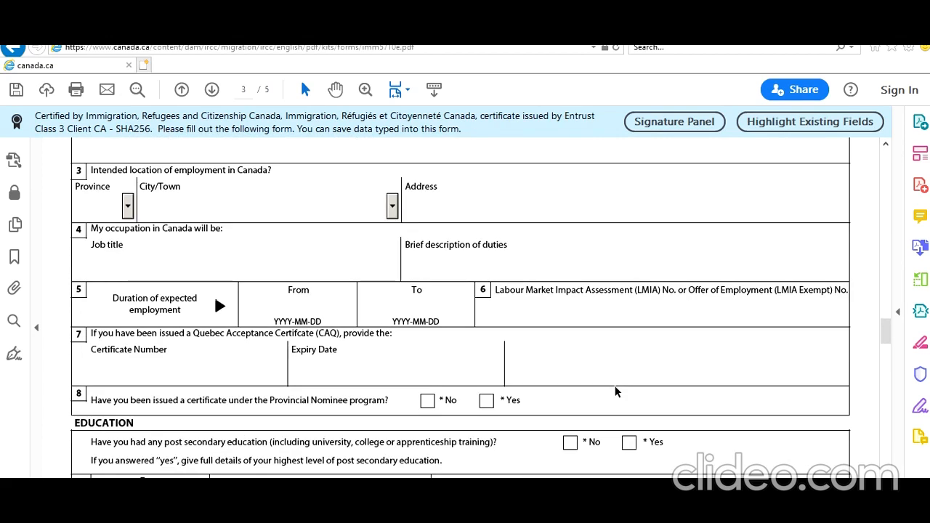
{"action": "scroll", "coordinate": [614, 389], "scroll_direction": "up", "scroll_amount": 10}
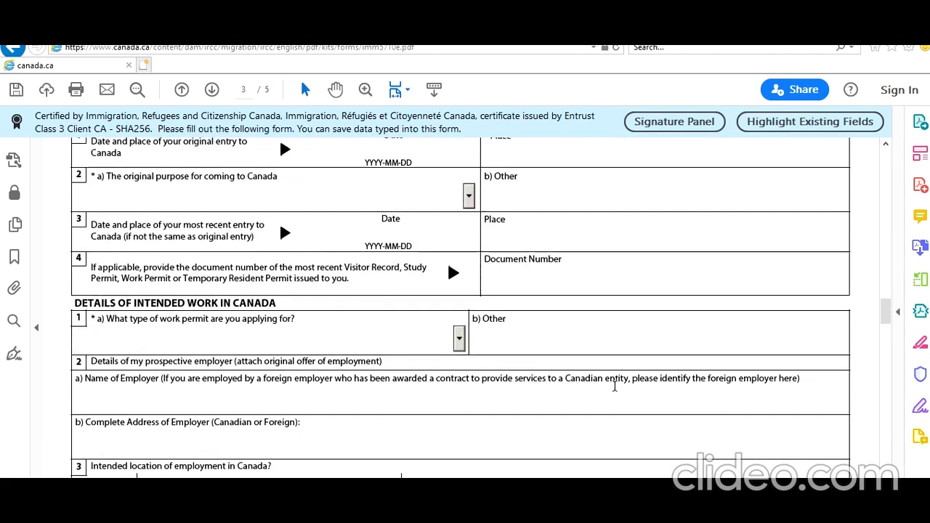
Step: Enter original entry date 2019-04-10 at Toronto Pearson Airport, with Study as the original purpose
{"action": "left_click", "coordinate": [367, 282]}
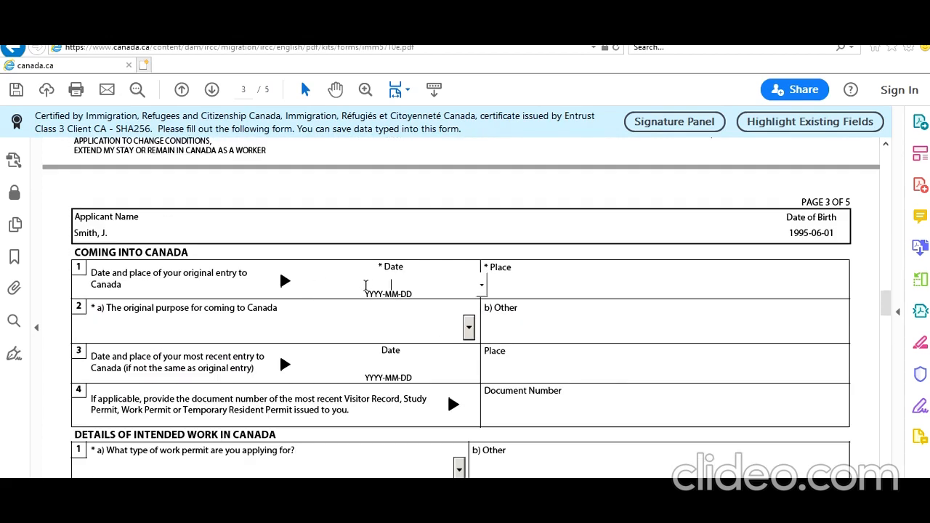
{"action": "type", "text": "2019-04-10"}
{"action": "key", "text": "Tab"}
{"action": "type", "text": "Toronto Pearson Airport"}
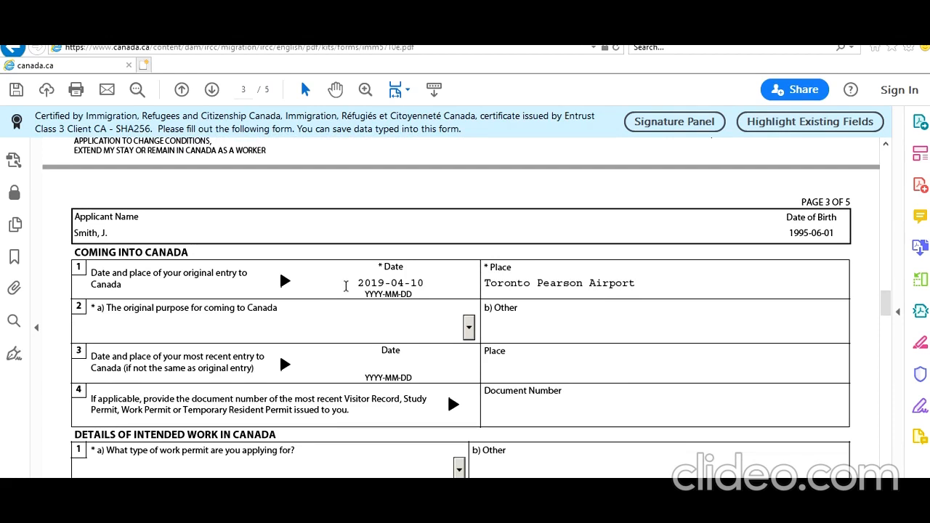
{"action": "left_click", "coordinate": [469, 327]}
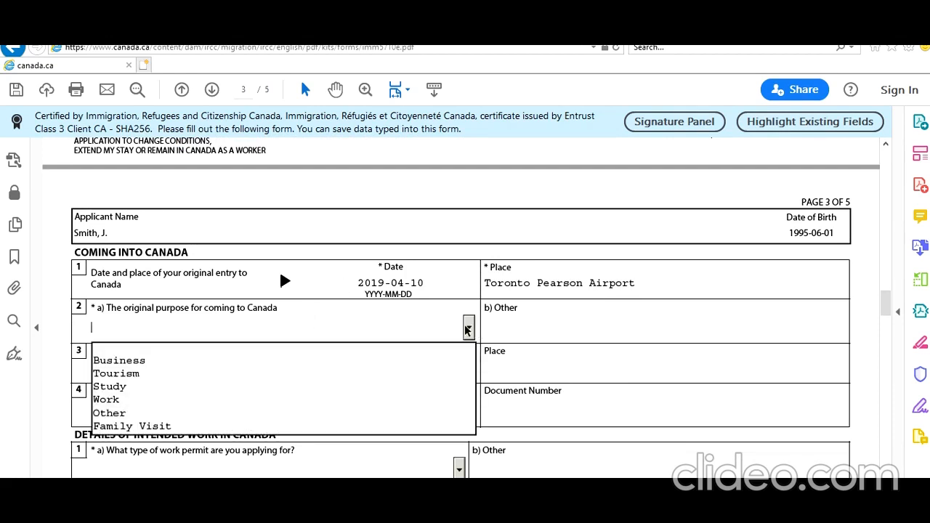
{"action": "left_click", "coordinate": [365, 393]}
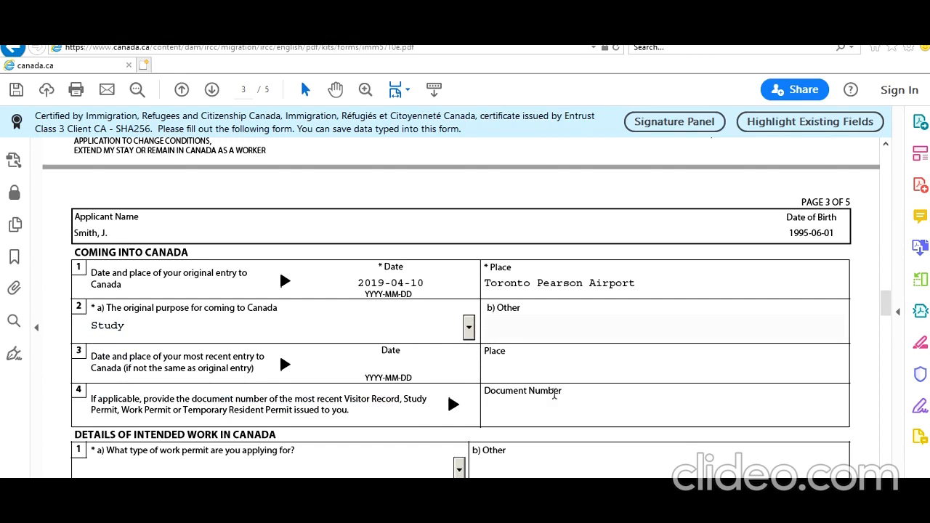
{"action": "scroll", "coordinate": [413, 392], "scroll_direction": "down", "scroll_amount": 1}
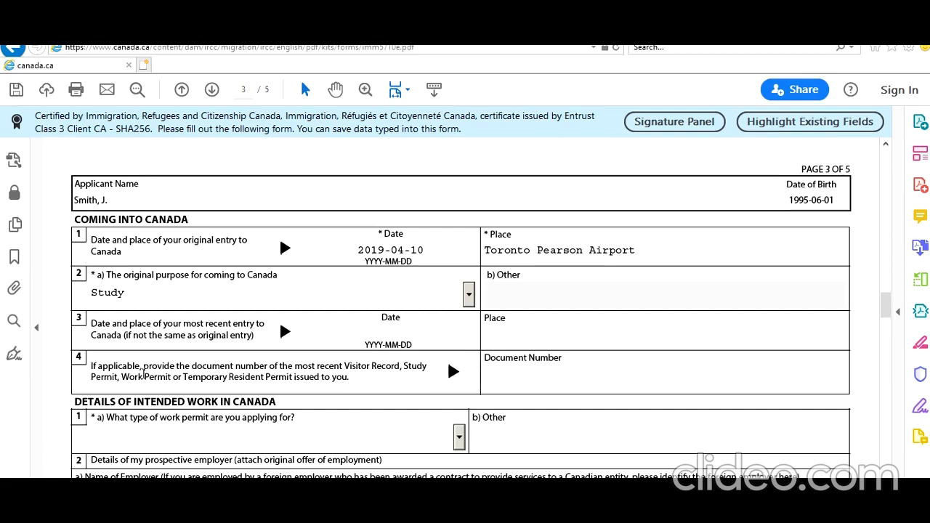
Step: Enter the previous work permit's document number
{"action": "left_click_drag", "start_coordinate": [122, 376], "coordinate": [169, 377]}
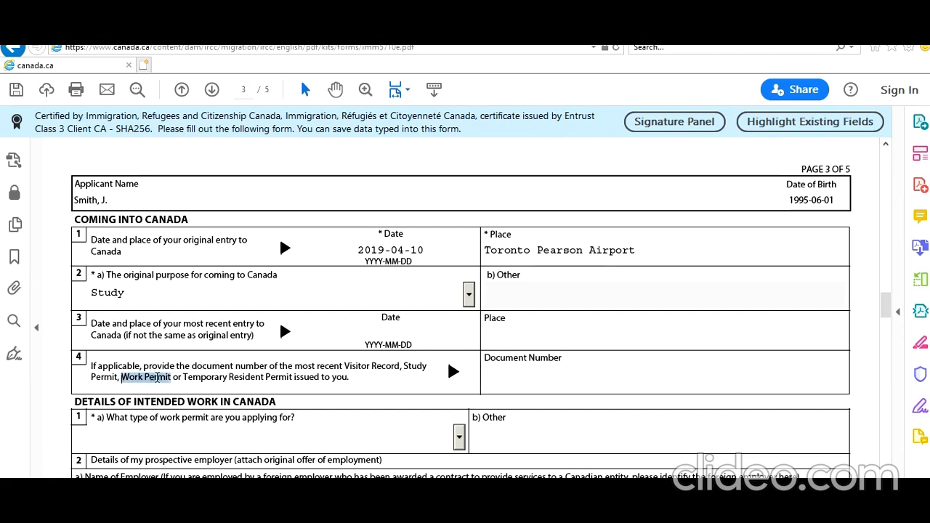
{"action": "left_click", "coordinate": [570, 377]}
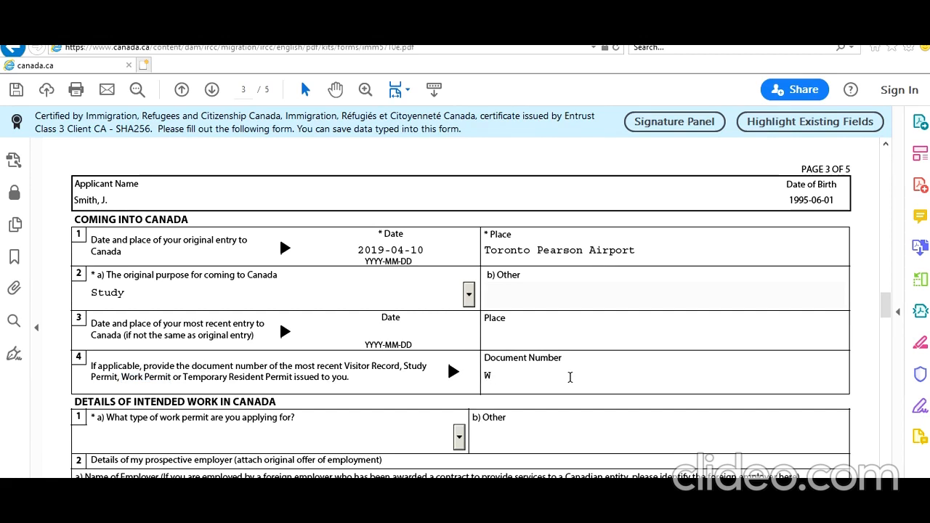
{"action": "type", "text": "W898989898"}
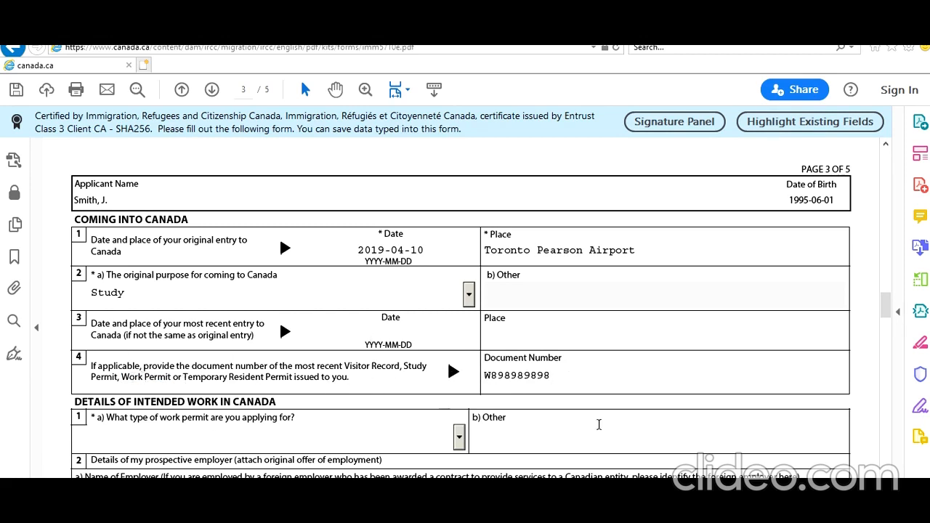
{"action": "scroll", "coordinate": [89, 425], "scroll_direction": "down", "scroll_amount": 3}
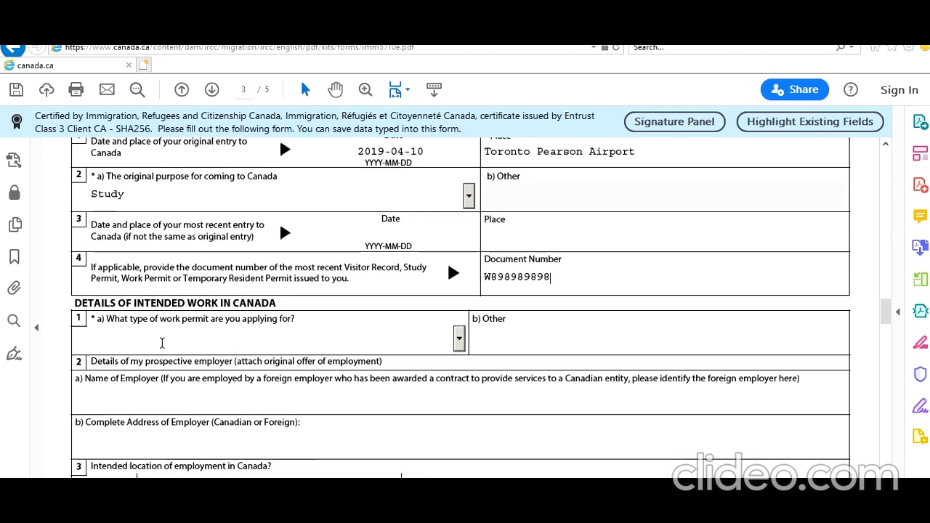
Step: Pick Other in the work permit type list, then change it to Open Work Permit
{"action": "scroll", "coordinate": [162, 342], "scroll_direction": "down", "scroll_amount": 2}
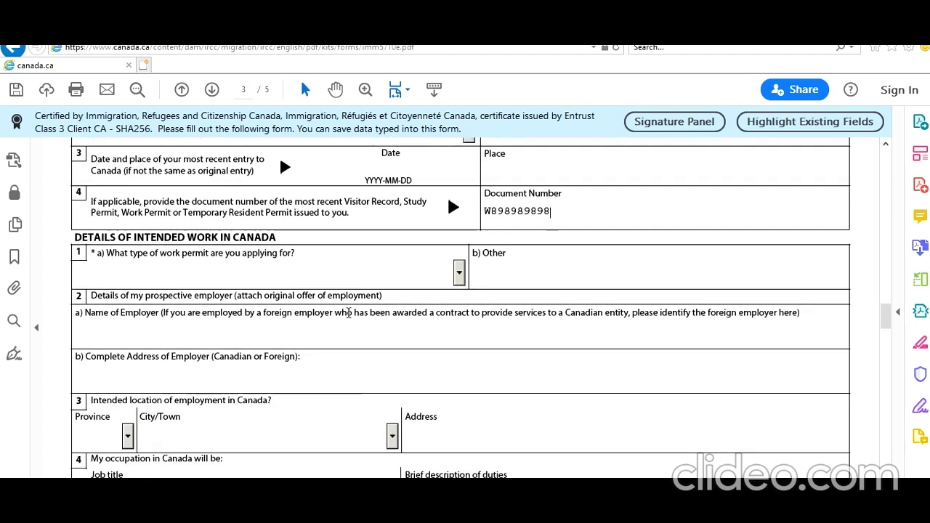
{"action": "left_click", "coordinate": [459, 274]}
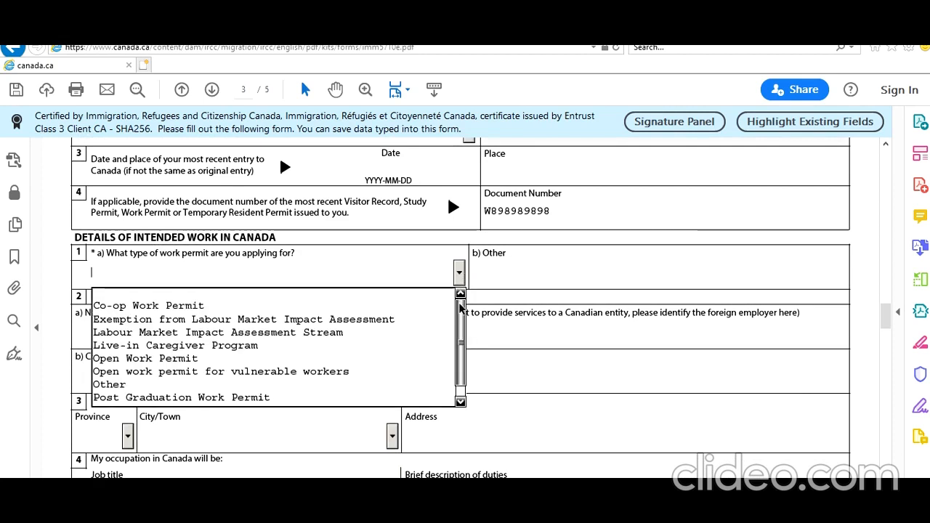
{"action": "left_click_drag", "start_coordinate": [459, 305], "coordinate": [459, 321]}
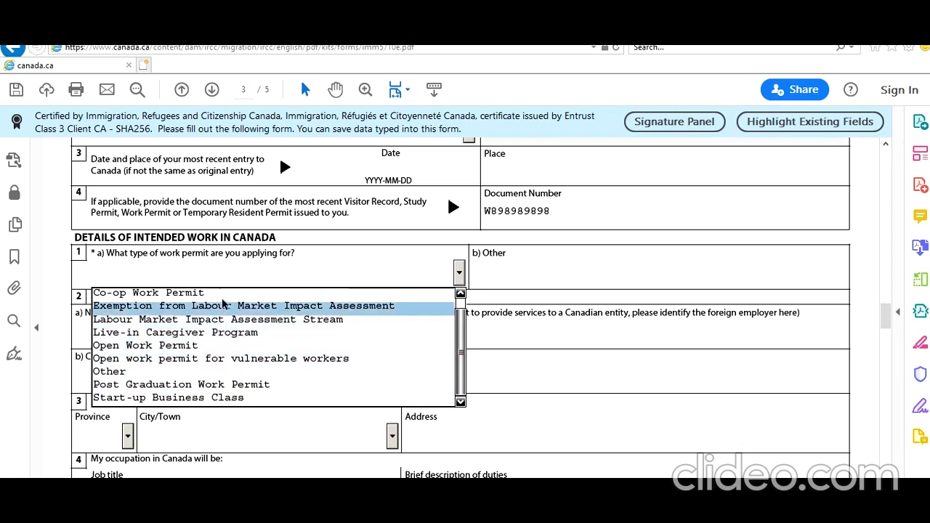
{"action": "left_click", "coordinate": [212, 371]}
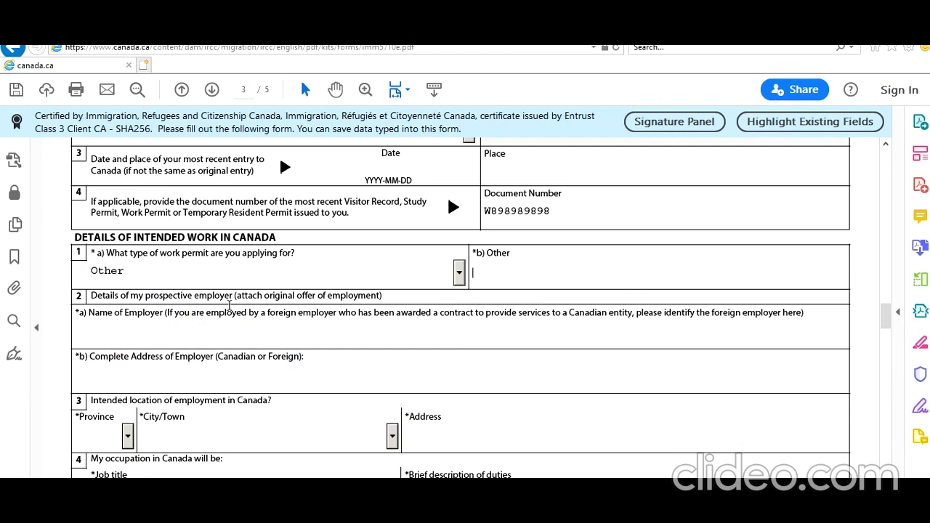
{"action": "scroll", "coordinate": [186, 342], "scroll_direction": "down", "scroll_amount": 3}
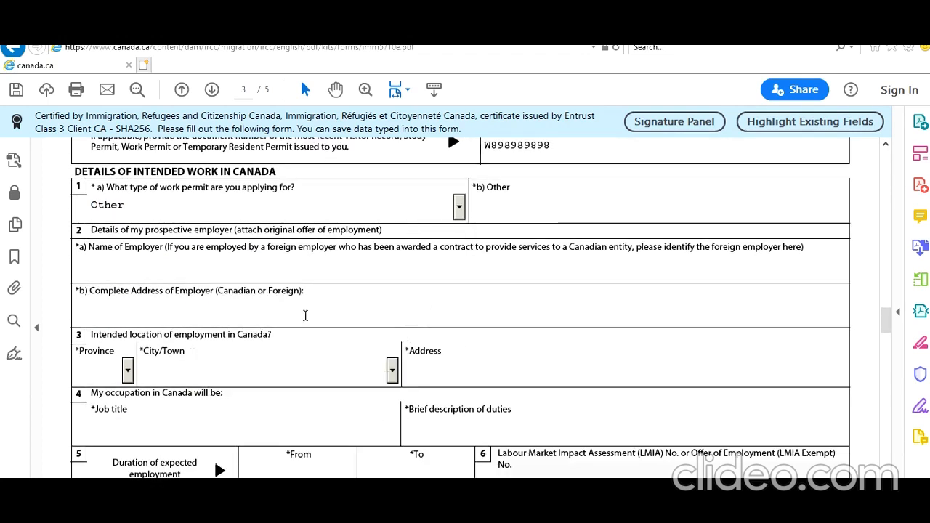
{"action": "scroll", "coordinate": [288, 336], "scroll_direction": "up", "scroll_amount": 1}
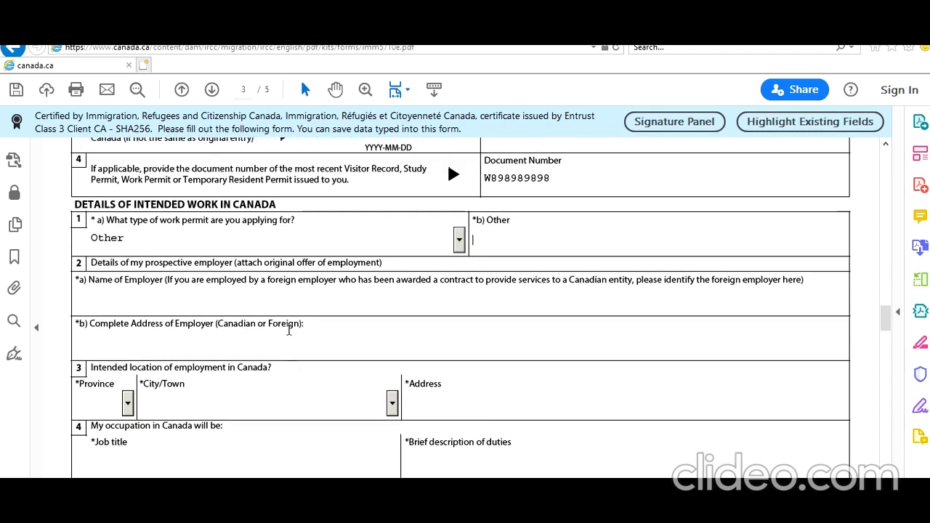
{"action": "left_click", "coordinate": [459, 240]}
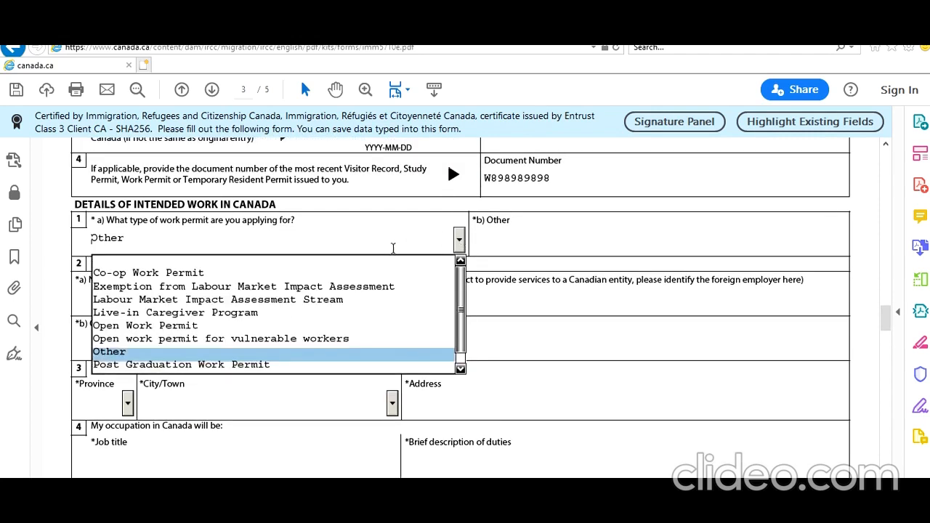
{"action": "left_click", "coordinate": [318, 326]}
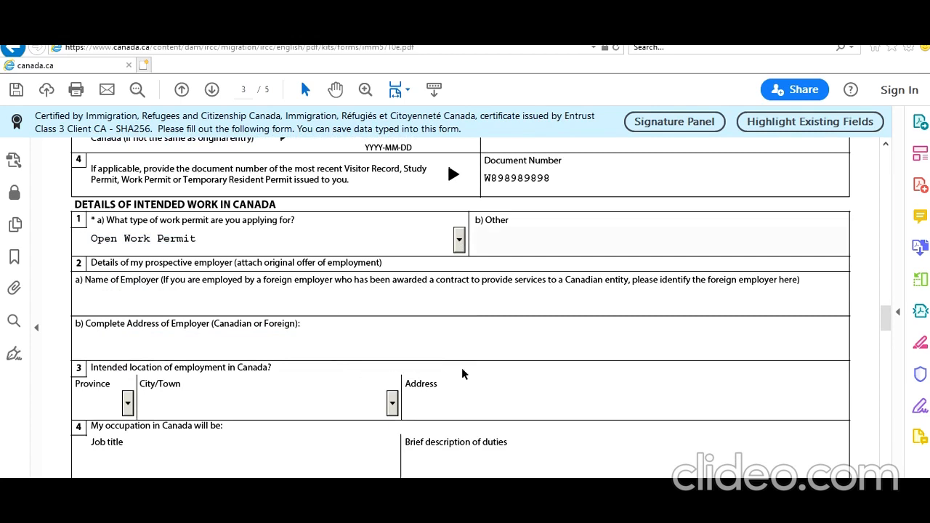
{"action": "scroll", "coordinate": [462, 369], "scroll_direction": "down", "scroll_amount": 1}
{"action": "scroll", "coordinate": [461, 368], "scroll_direction": "down", "scroll_amount": 1}
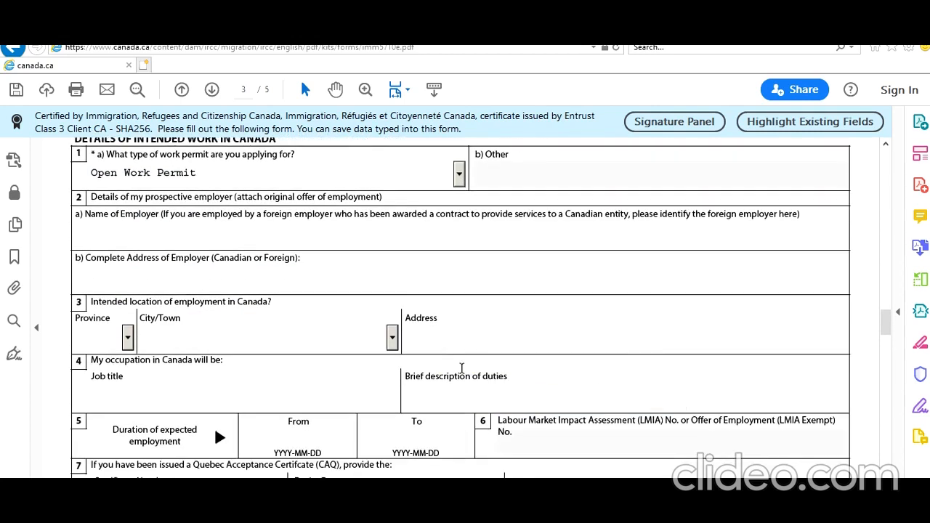
{"action": "scroll", "coordinate": [539, 279], "scroll_direction": "down", "scroll_amount": 1}
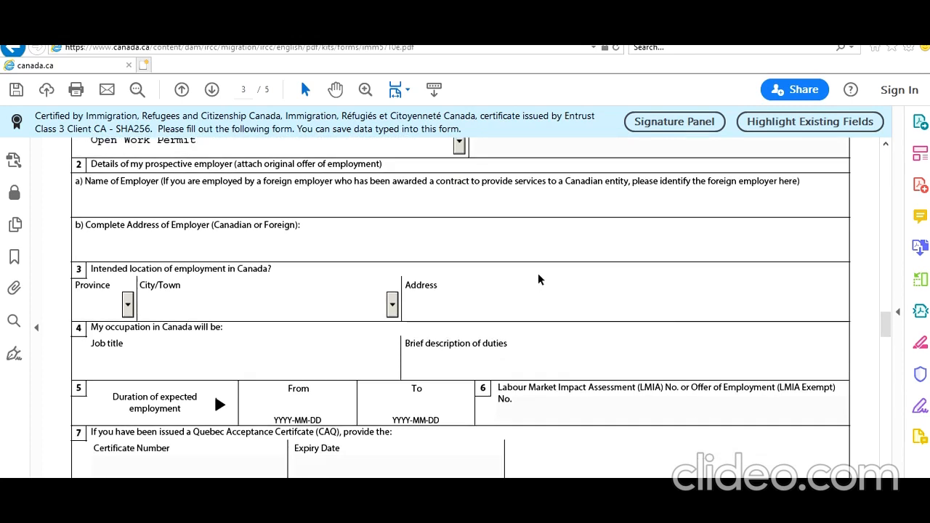
{"action": "scroll", "coordinate": [538, 278], "scroll_direction": "down", "scroll_amount": 2}
Step: Tick No for the question 8 Provincial Nominee certificate question
{"action": "scroll", "coordinate": [538, 278], "scroll_direction": "down", "scroll_amount": 1}
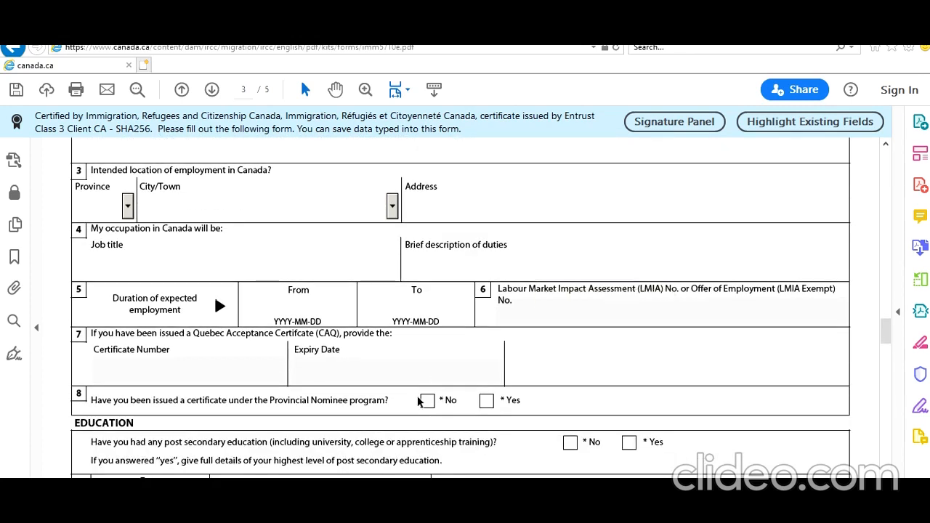
{"action": "left_click", "coordinate": [426, 400]}
{"action": "scroll", "coordinate": [436, 280], "scroll_direction": "up", "scroll_amount": 3}
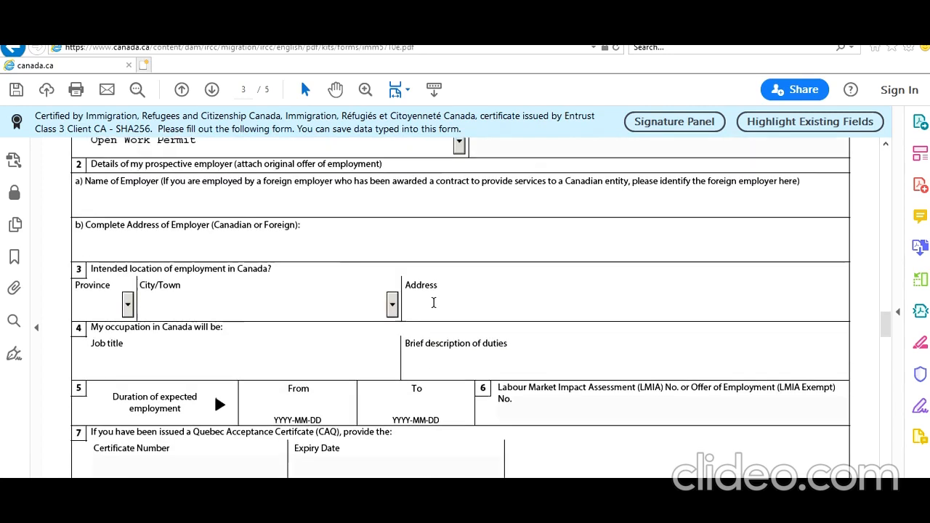
{"action": "scroll", "coordinate": [434, 302], "scroll_direction": "up", "scroll_amount": 1}
Step: Tick Yes under Education for having post-secondary education
{"action": "scroll", "coordinate": [433, 302], "scroll_direction": "down", "scroll_amount": 1}
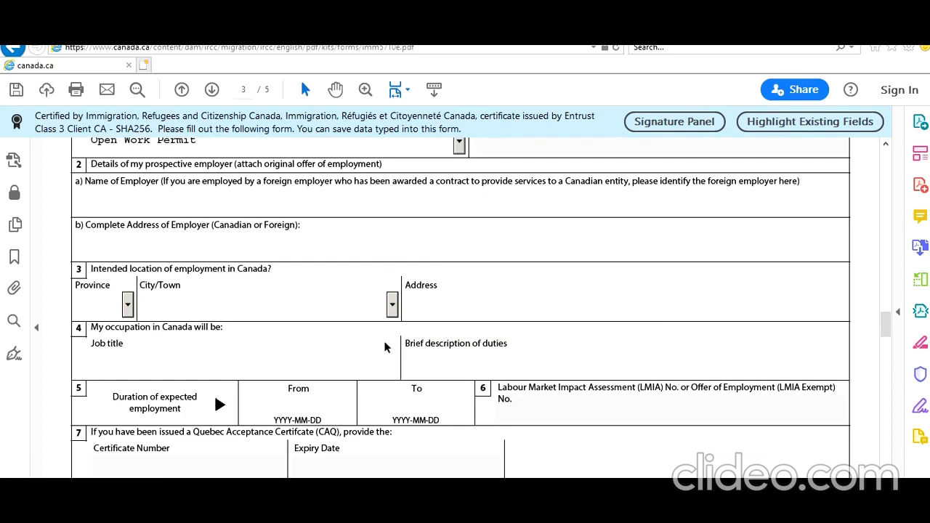
{"action": "scroll", "coordinate": [390, 340], "scroll_direction": "down", "scroll_amount": 2}
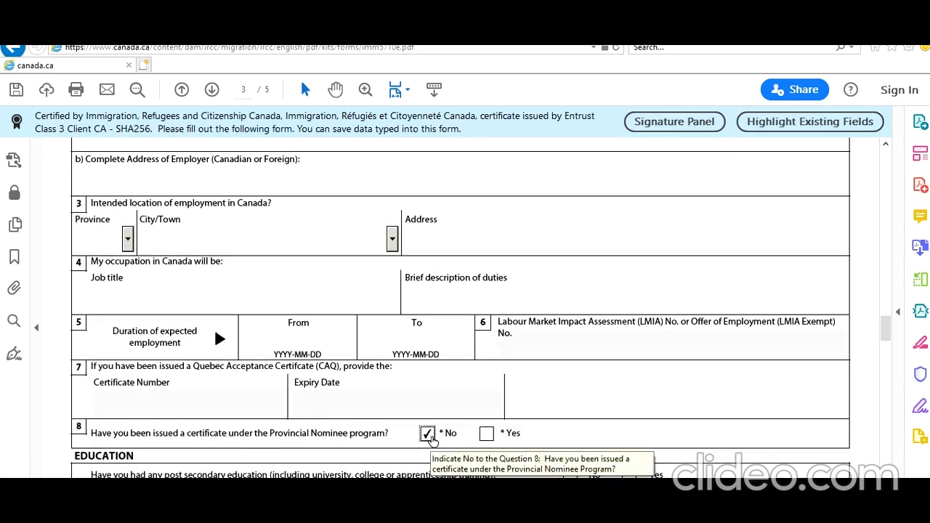
{"action": "scroll", "coordinate": [381, 419], "scroll_direction": "down", "scroll_amount": 5}
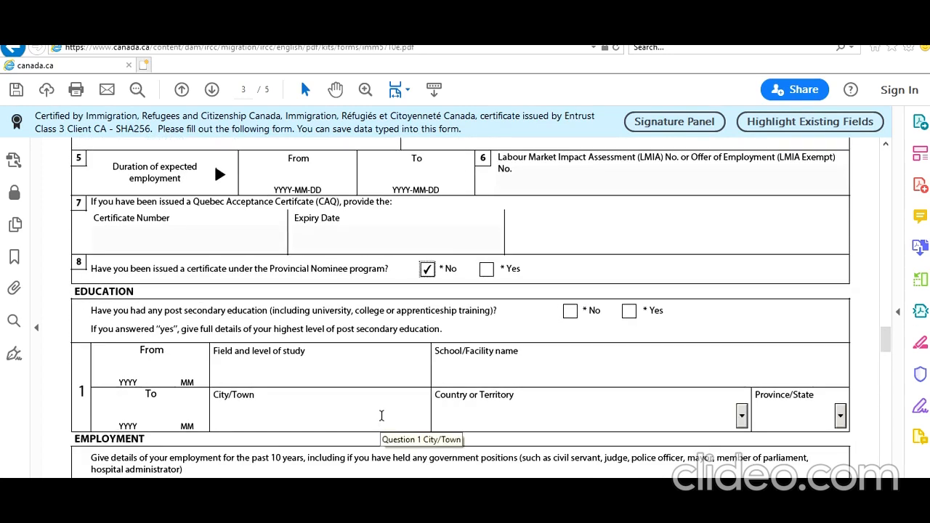
{"action": "left_click", "coordinate": [629, 311]}
{"action": "scroll", "coordinate": [212, 392], "scroll_direction": "down", "scroll_amount": 4}
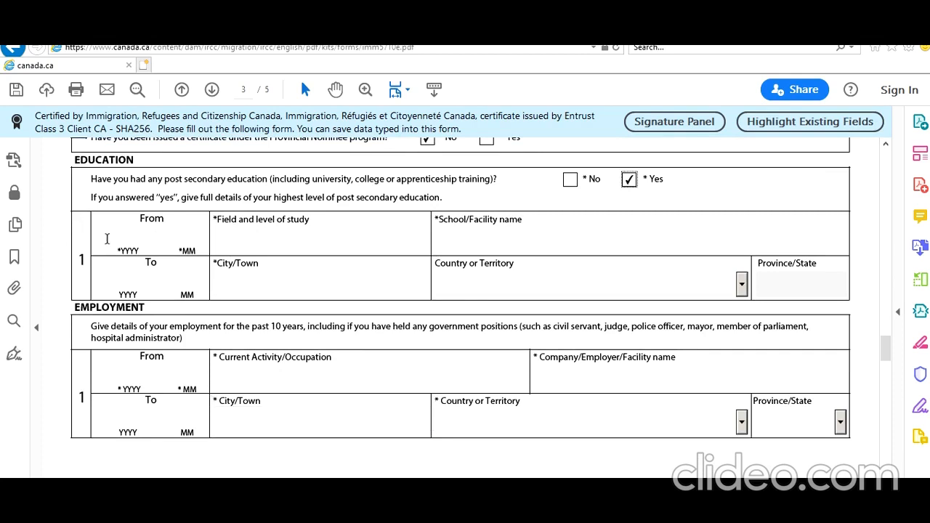
Step: Enter study dates 2019-05 to 2020-05 and field of study 'Post Graduate Diploma in IT'
{"action": "left_click", "coordinate": [130, 231]}
{"action": "type", "text": "2019"}
{"action": "type", "text": "05"}
{"action": "left_click", "coordinate": [146, 273]}
{"action": "type", "text": "202005"}
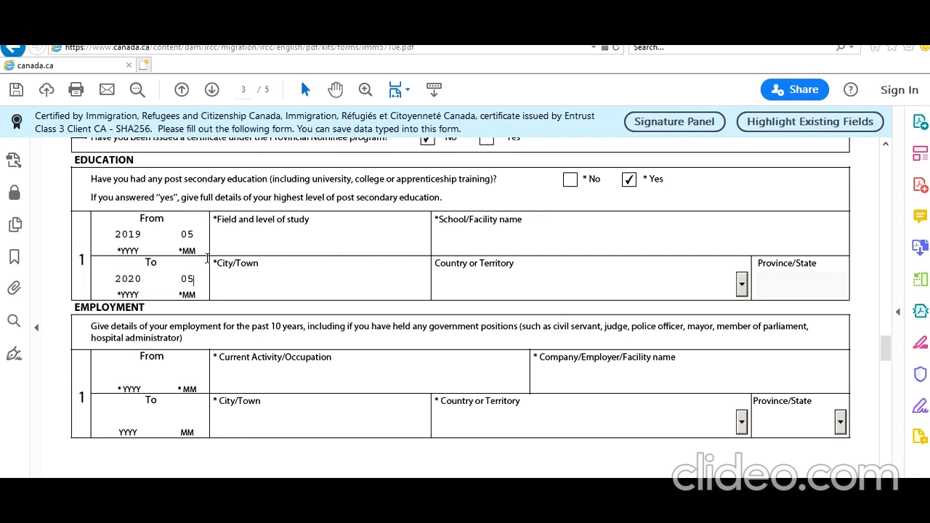
{"action": "left_click", "coordinate": [221, 237]}
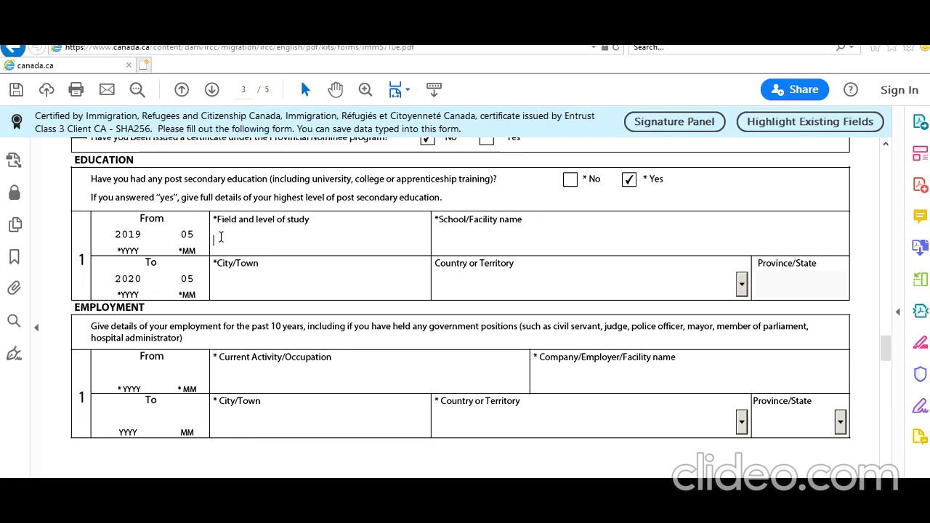
{"action": "type", "text": "Post Grad"}
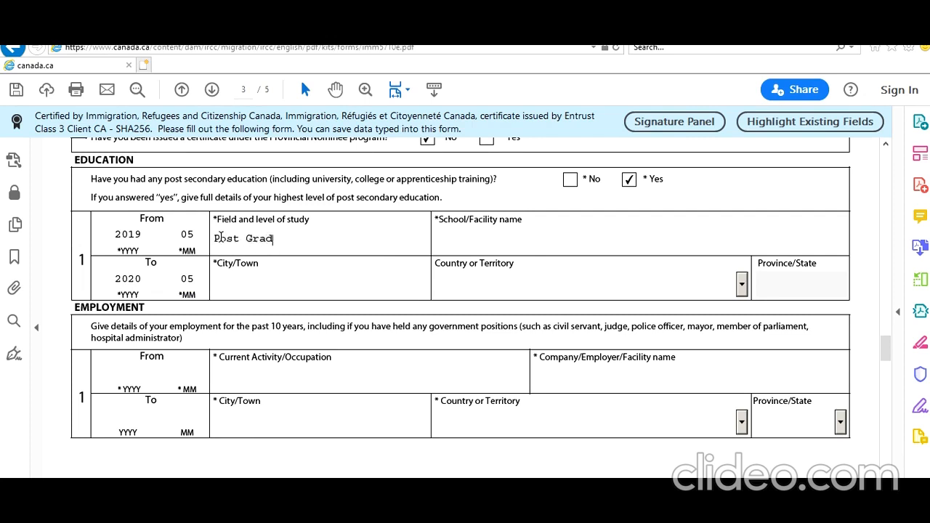
{"action": "type", "text": "uate Diploma in IT"}
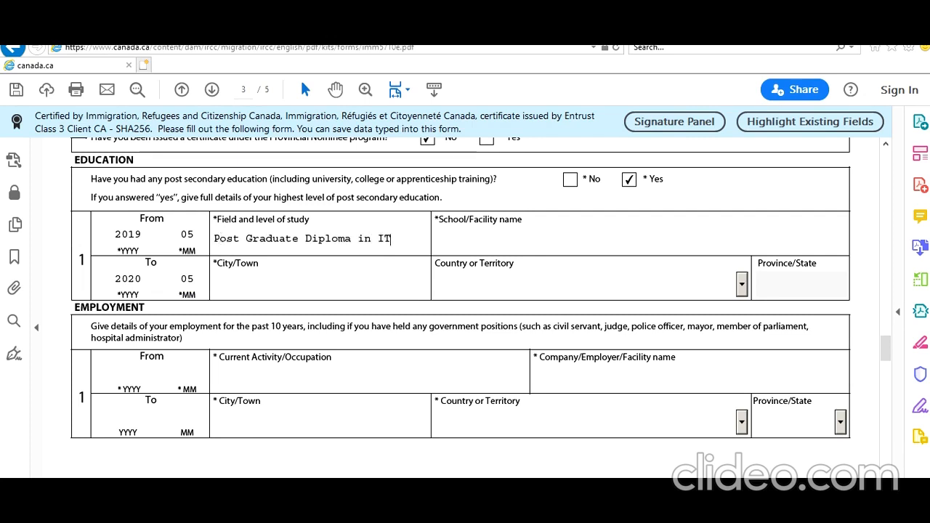
Step: Enter city Toronto, school TORONTO IT SCHOOL, country Canada and province ON
{"action": "left_click", "coordinate": [358, 296]}
{"action": "type", "text": "Toronto"}
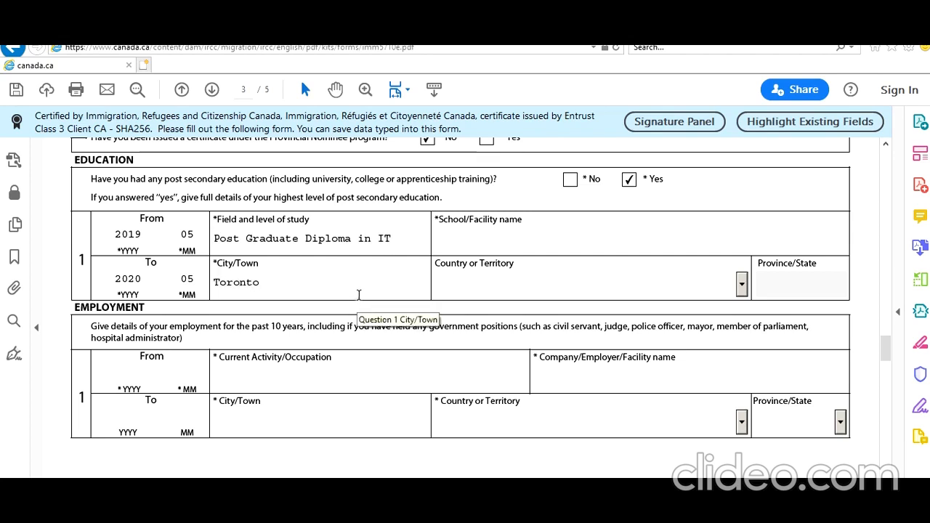
{"action": "left_click", "coordinate": [499, 247]}
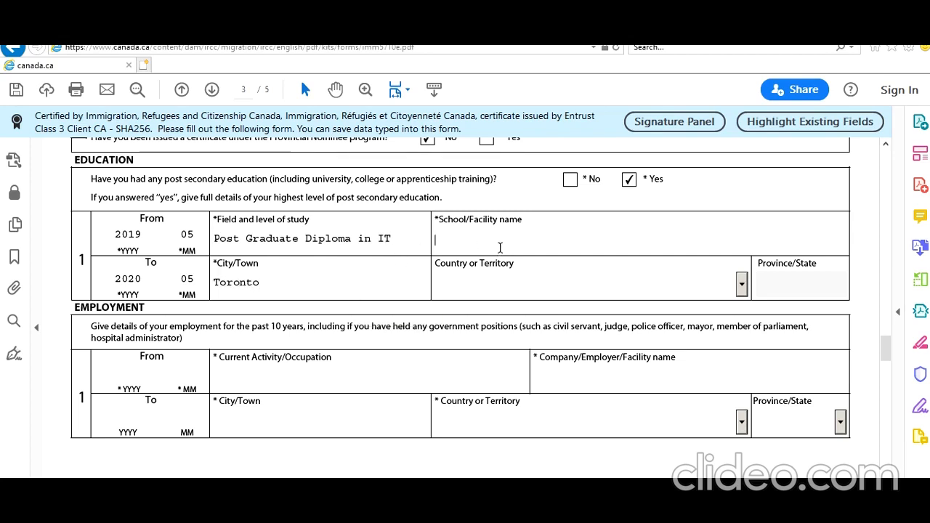
{"action": "type", "text": "TORONTo I"}
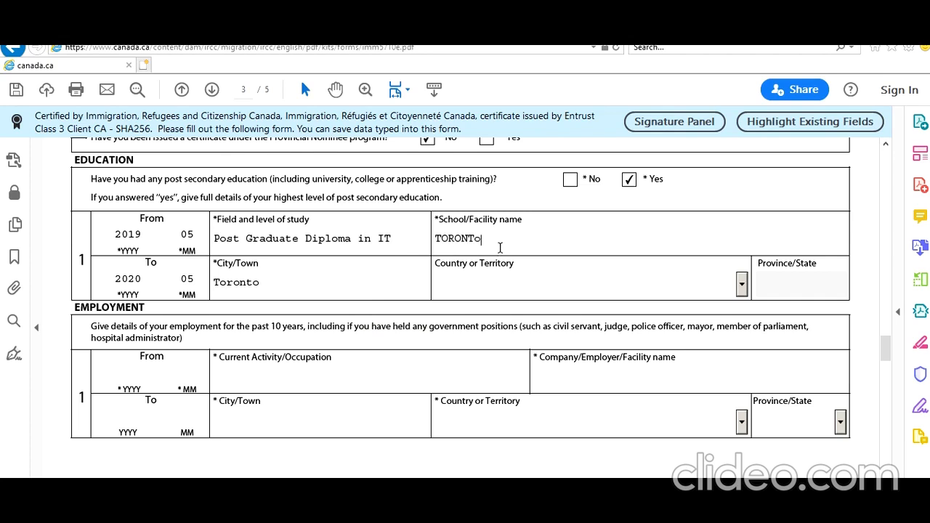
{"action": "key", "text": "BackSpace"}
{"action": "key", "text": "BackSpace"}
{"action": "type", "text": "O "}
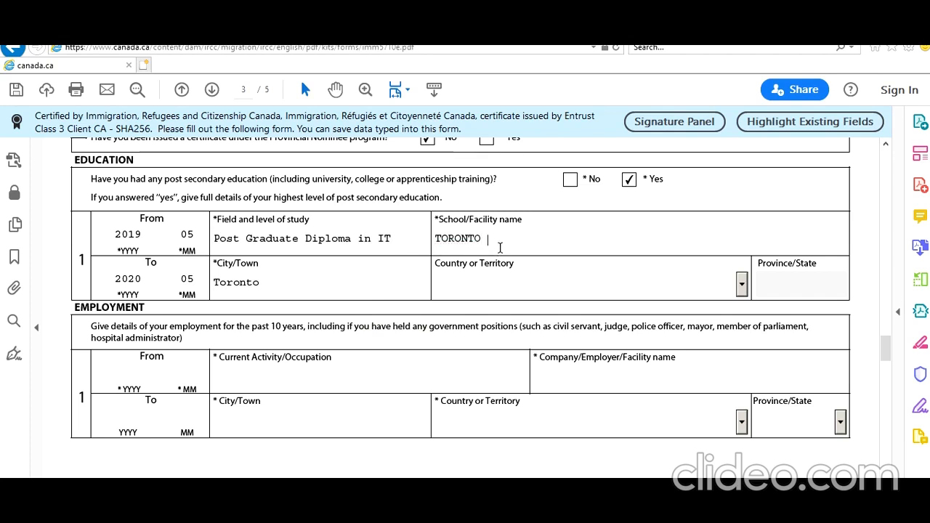
{"action": "type", "text": "IT SCHOOL"}
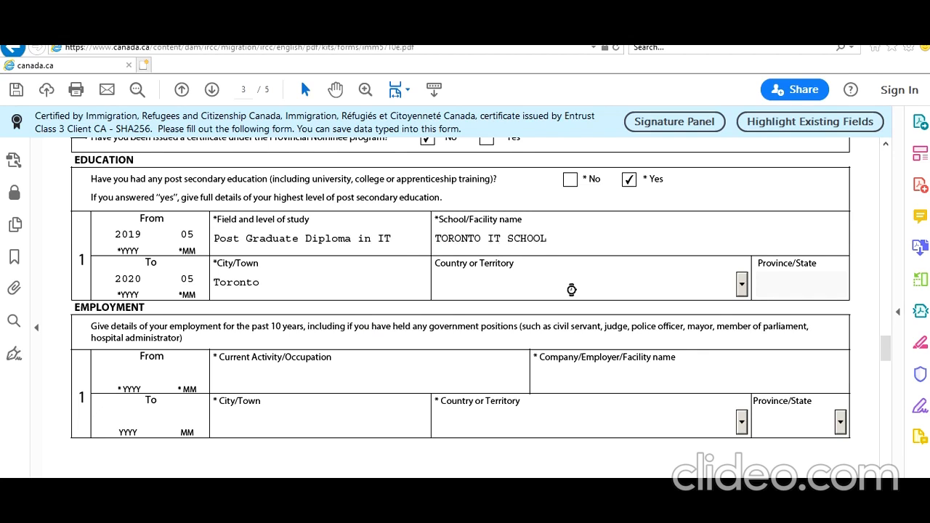
{"action": "key", "text": "c"}
{"action": "key", "text": "c"}
{"action": "key", "text": "c"}
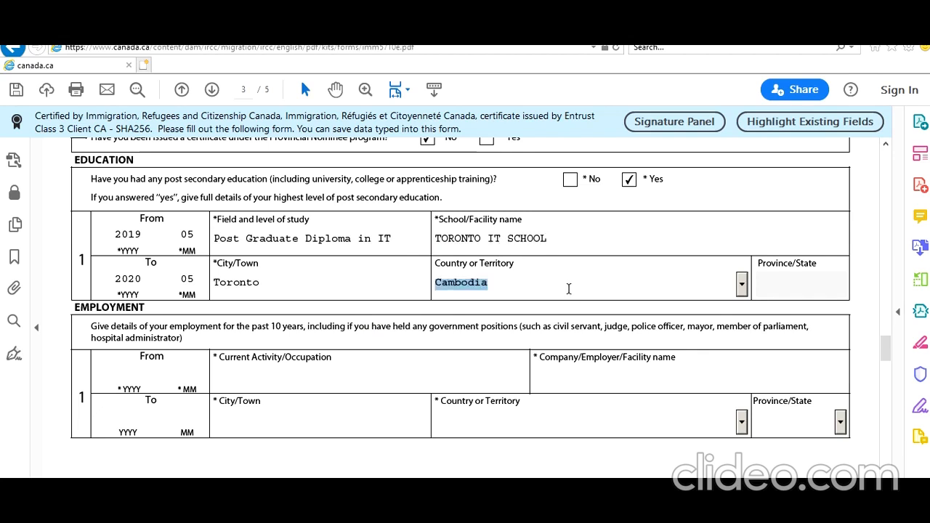
{"action": "key", "text": "Tab"}
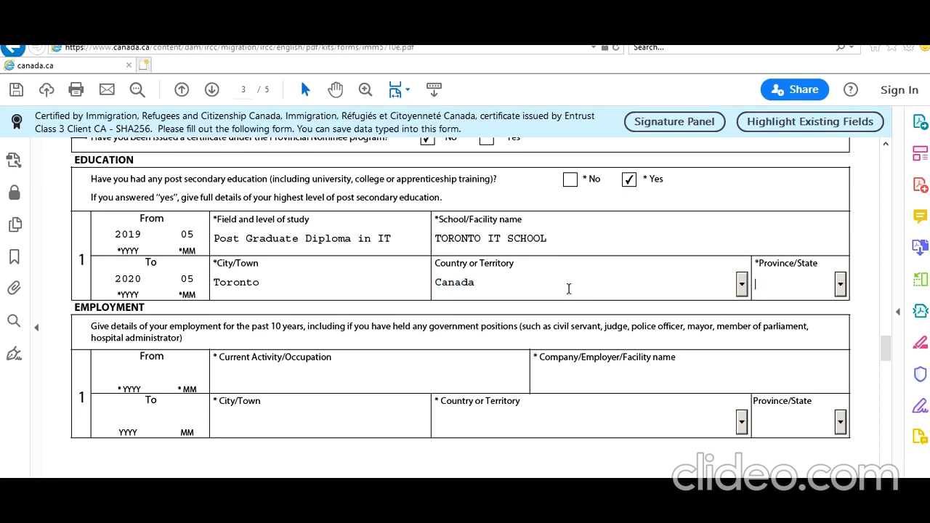
{"action": "key", "text": "o"}
{"action": "left_click", "coordinate": [386, 456]}
Step: Enter employment start 2020-06 and occupation IT Administrator
{"action": "scroll", "coordinate": [386, 454], "scroll_direction": "down", "scroll_amount": 6}
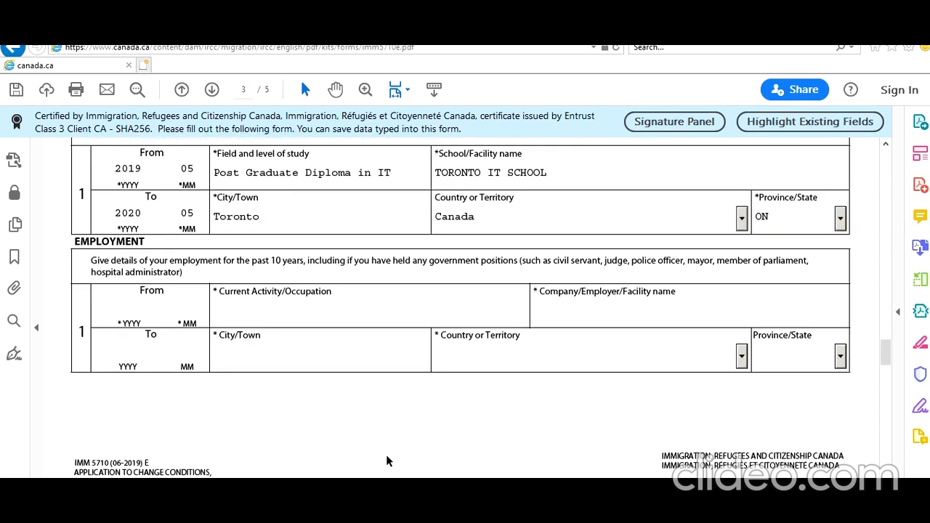
{"action": "scroll", "coordinate": [386, 454], "scroll_direction": "up", "scroll_amount": 5}
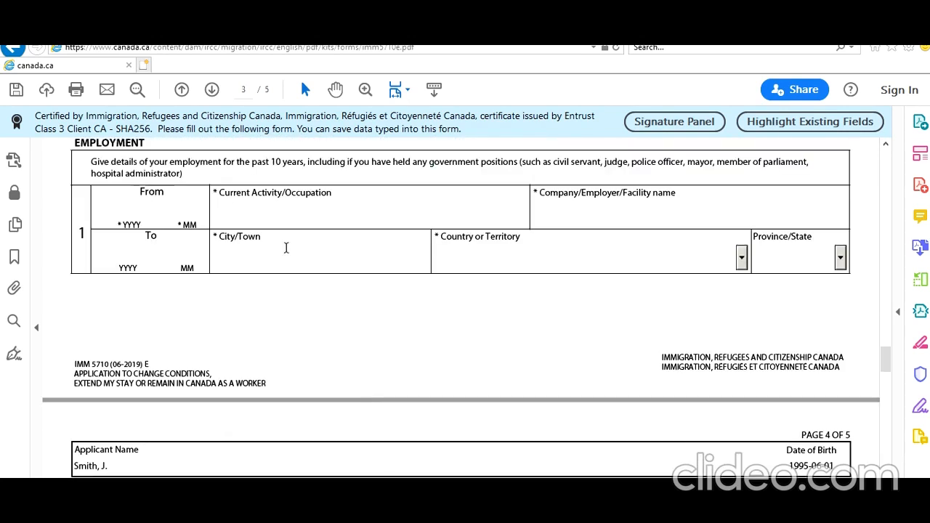
{"action": "scroll", "coordinate": [500, 344], "scroll_direction": "down", "scroll_amount": 5}
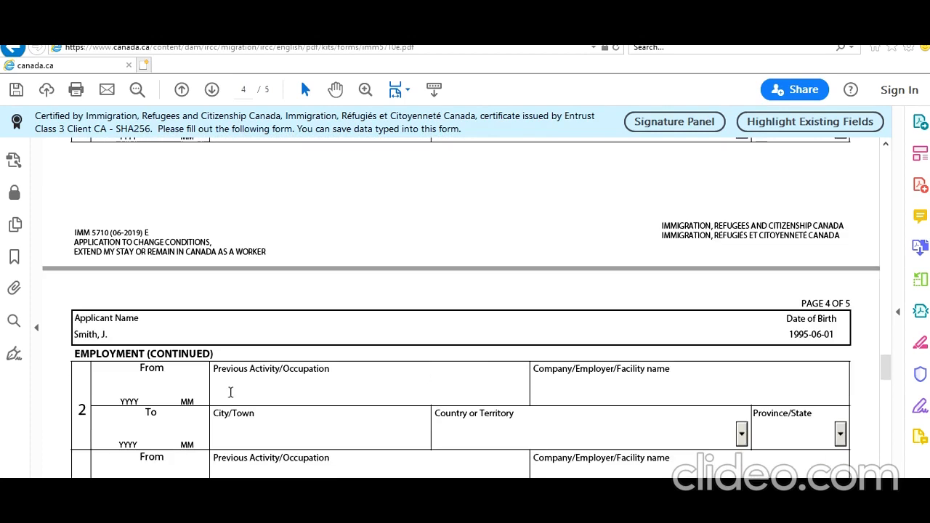
{"action": "scroll", "coordinate": [361, 444], "scroll_direction": "up", "scroll_amount": 3}
{"action": "scroll", "coordinate": [361, 443], "scroll_direction": "up", "scroll_amount": 3}
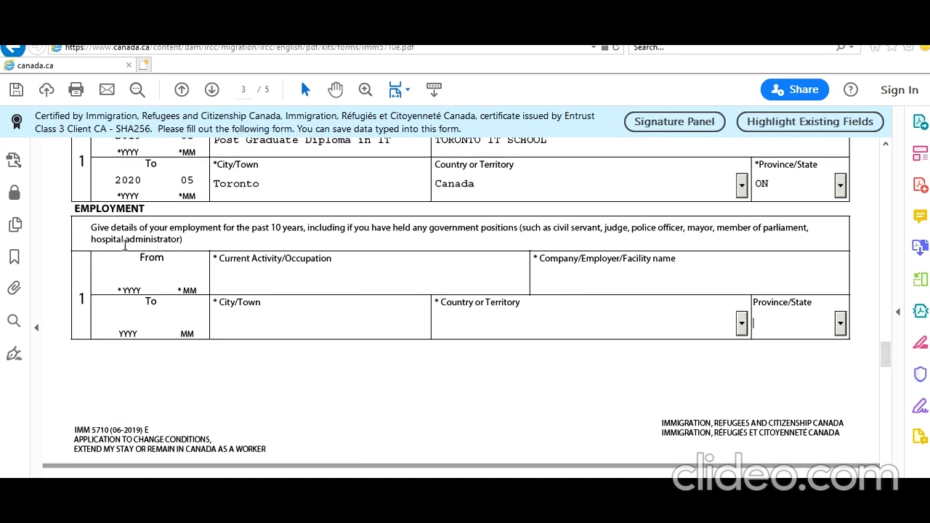
{"action": "scroll", "coordinate": [150, 336], "scroll_direction": "up", "scroll_amount": 1}
{"action": "left_click", "coordinate": [132, 314]}
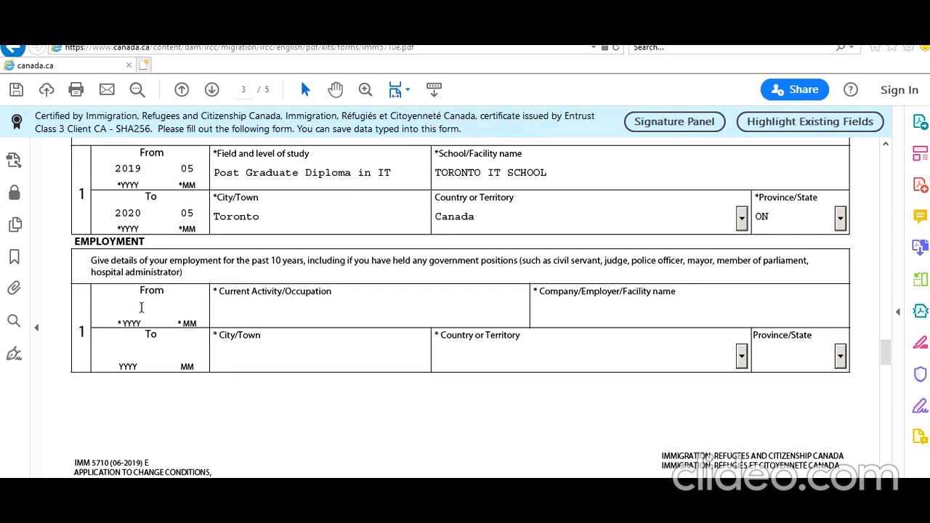
{"action": "type", "text": "2020"}
{"action": "type", "text": "06"}
{"action": "left_click", "coordinate": [243, 314]}
{"action": "type", "text": "IT Administrator"}
Step: Enter employer TORONTO Networks, city Toronto, country Canada and province ON
{"action": "key", "text": "Tab"}
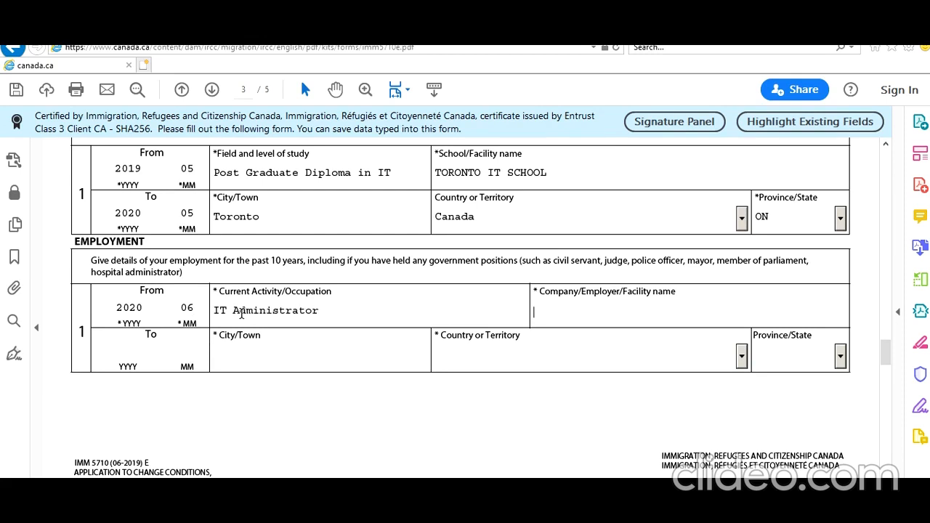
{"action": "type", "text": "TORONTO Networks"}
{"action": "key", "text": "Tab"}
{"action": "type", "text": "Toronto"}
{"action": "key", "text": "Tab"}
{"action": "type", "text": "Can"}
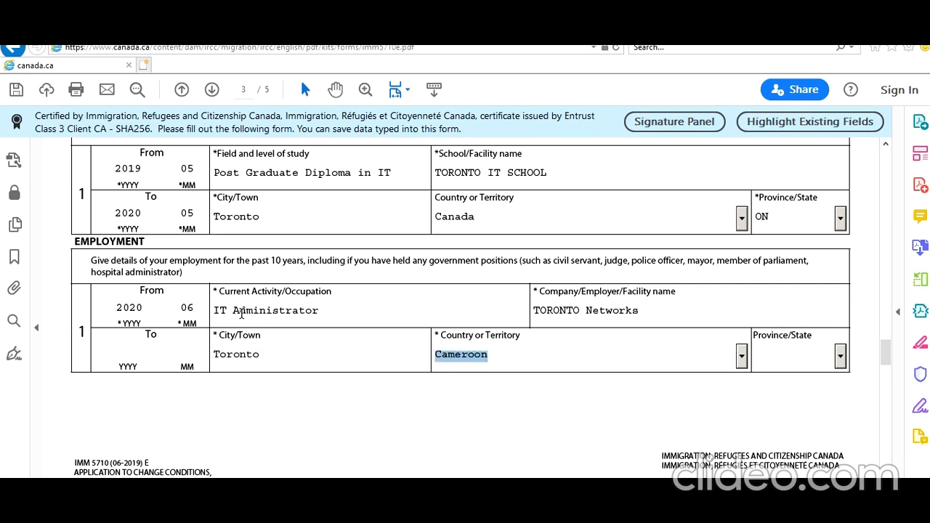
{"action": "key", "text": "Tab"}
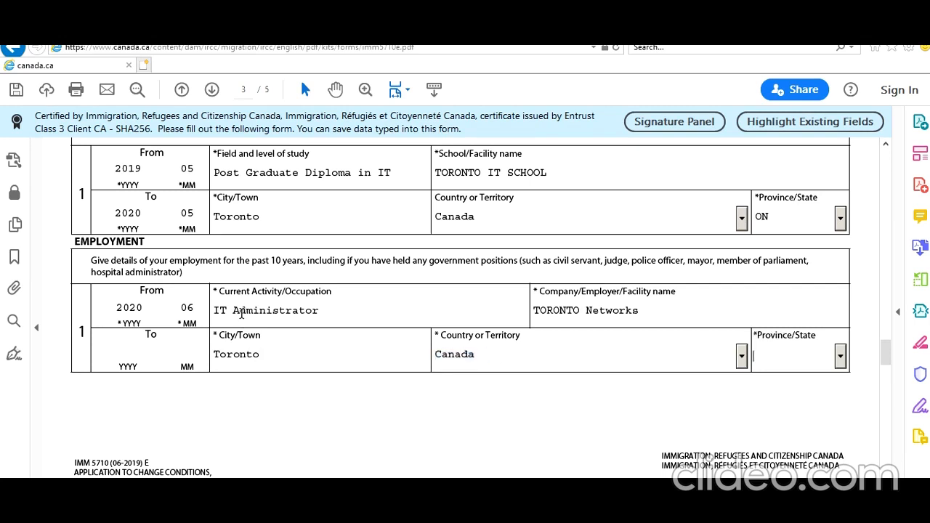
{"action": "type", "text": "ON"}
{"action": "key", "text": "Tab"}
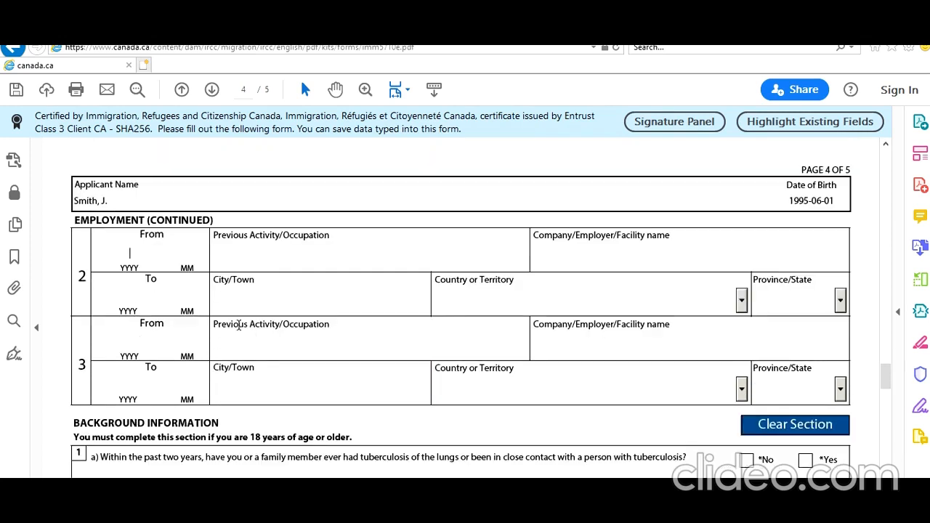
Step: Answer No to background questions 1a and 1b
{"action": "scroll", "coordinate": [196, 335], "scroll_direction": "down", "scroll_amount": 3}
{"action": "scroll", "coordinate": [310, 225], "scroll_direction": "down", "scroll_amount": 2}
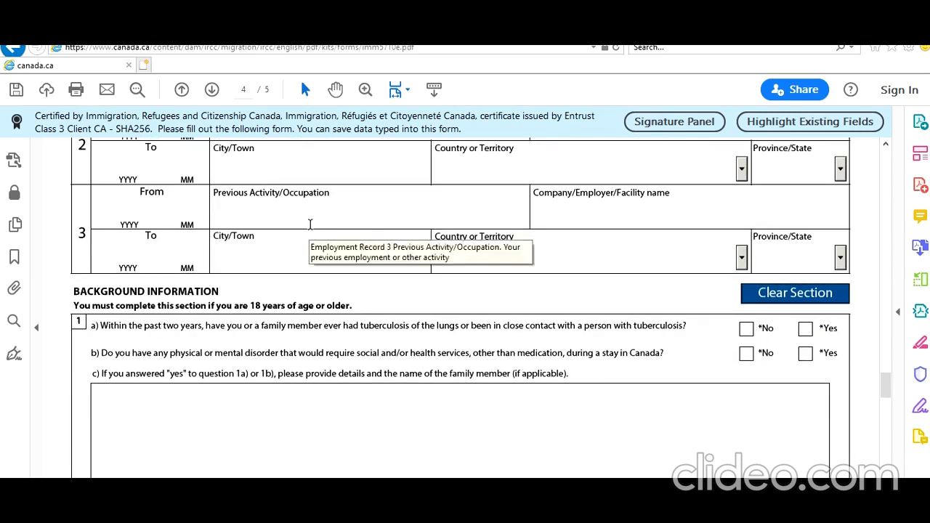
{"action": "scroll", "coordinate": [310, 225], "scroll_direction": "up", "scroll_amount": 3}
{"action": "scroll", "coordinate": [310, 225], "scroll_direction": "down", "scroll_amount": 4}
{"action": "scroll", "coordinate": [310, 224], "scroll_direction": "up", "scroll_amount": 5}
{"action": "scroll", "coordinate": [310, 225], "scroll_direction": "down", "scroll_amount": 4}
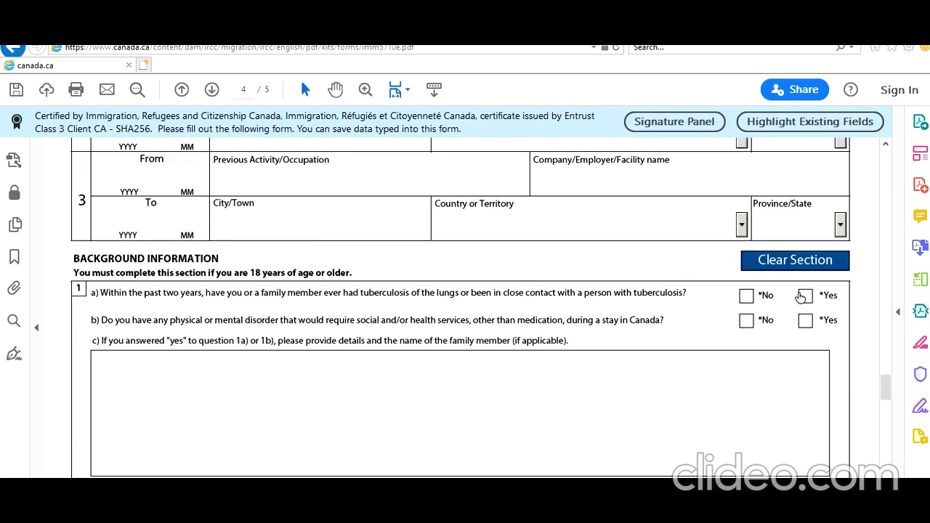
{"action": "left_click", "coordinate": [745, 295]}
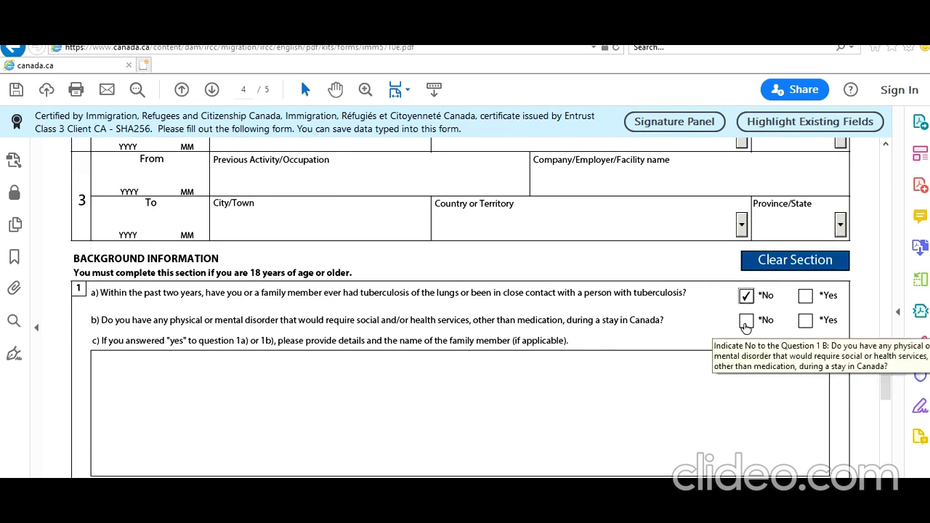
{"action": "left_click", "coordinate": [745, 322]}
Step: Answer No to 2a and 2b, Yes to 2c, and type placeholder details in 2d
{"action": "scroll", "coordinate": [552, 342], "scroll_direction": "down", "scroll_amount": 3}
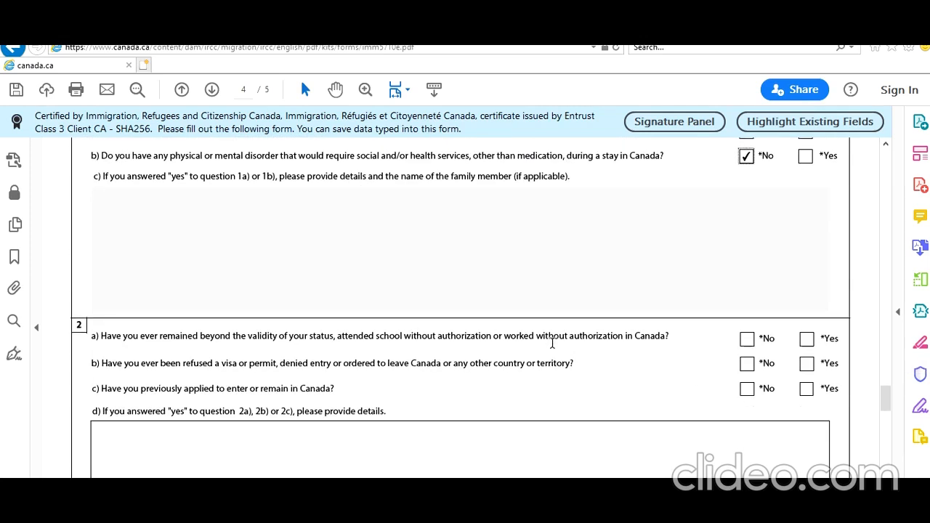
{"action": "scroll", "coordinate": [552, 342], "scroll_direction": "down", "scroll_amount": 1}
{"action": "left_click", "coordinate": [747, 306]}
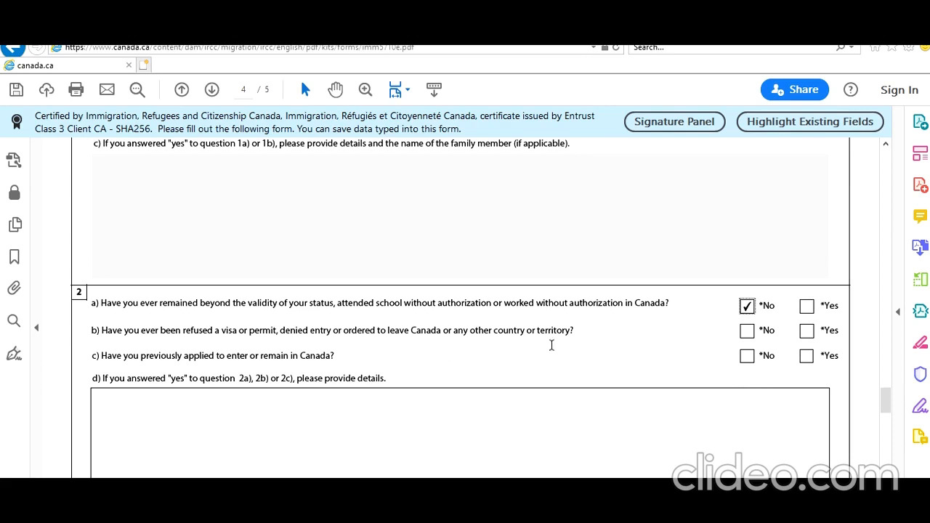
{"action": "left_click", "coordinate": [746, 331]}
{"action": "left_click", "coordinate": [806, 355]}
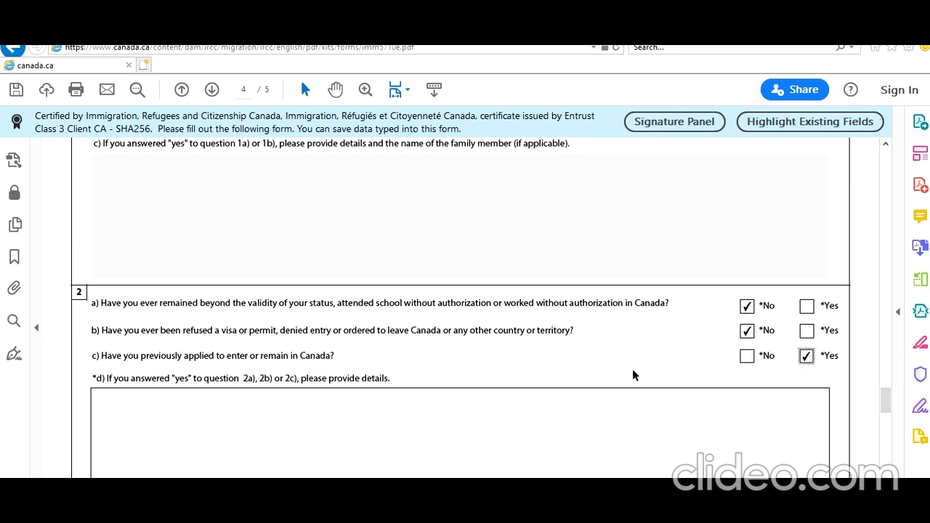
{"action": "scroll", "coordinate": [629, 375], "scroll_direction": "down", "scroll_amount": 2}
{"action": "left_click", "coordinate": [598, 379]}
{"action": "type", "text": "sqsqxasxasxasxsa"}
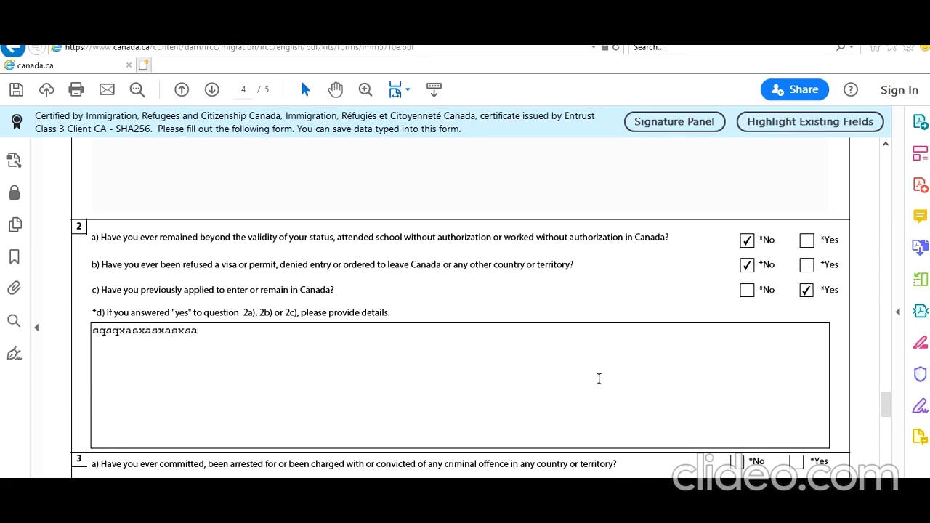
Step: Answer No to background question 3a
{"action": "scroll", "coordinate": [599, 379], "scroll_direction": "down", "scroll_amount": 3}
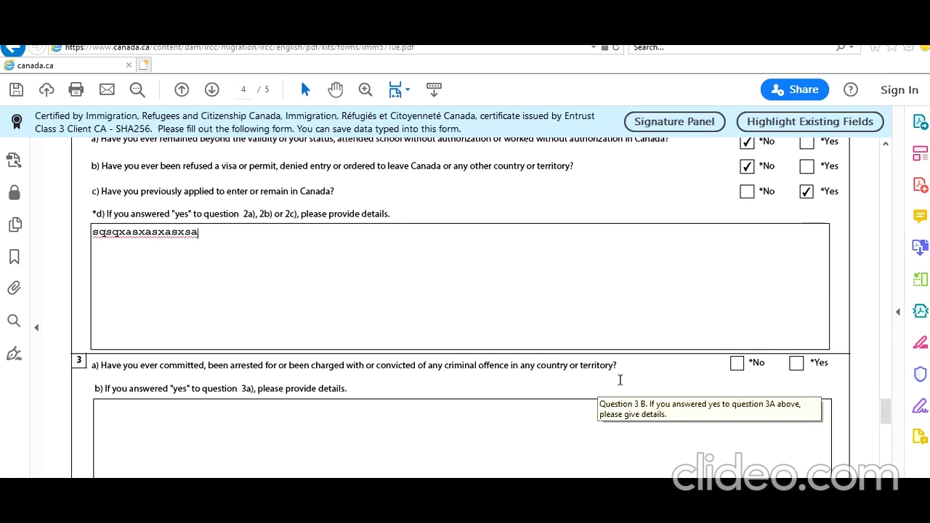
{"action": "left_click", "coordinate": [736, 364]}
{"action": "scroll", "coordinate": [702, 410], "scroll_direction": "down", "scroll_amount": 4}
{"action": "scroll", "coordinate": [703, 410], "scroll_direction": "down", "scroll_amount": 8}
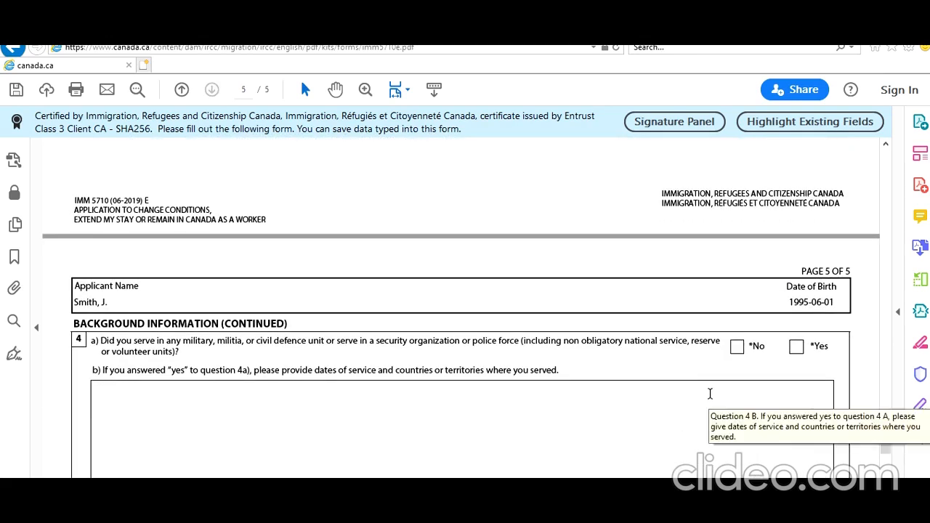
Step: Answer No to questions 4a, 5 and 6, and consent to IRCC contact
{"action": "left_click", "coordinate": [736, 346]}
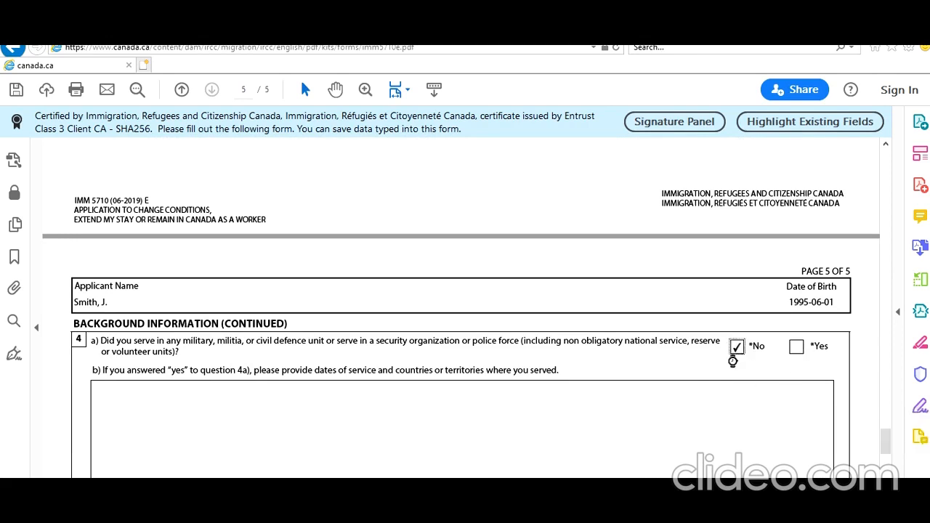
{"action": "scroll", "coordinate": [725, 370], "scroll_direction": "down", "scroll_amount": 1}
{"action": "scroll", "coordinate": [725, 369], "scroll_direction": "down", "scroll_amount": 6}
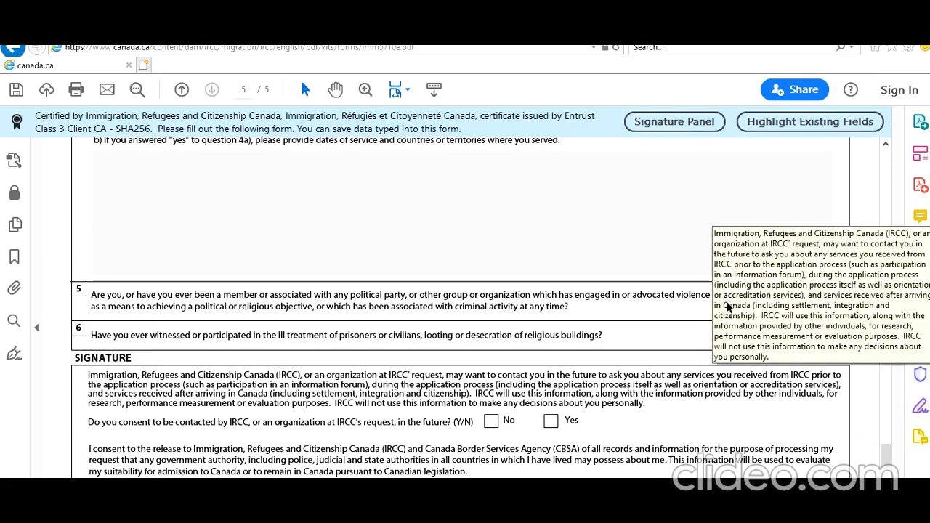
{"action": "left_click", "coordinate": [737, 297]}
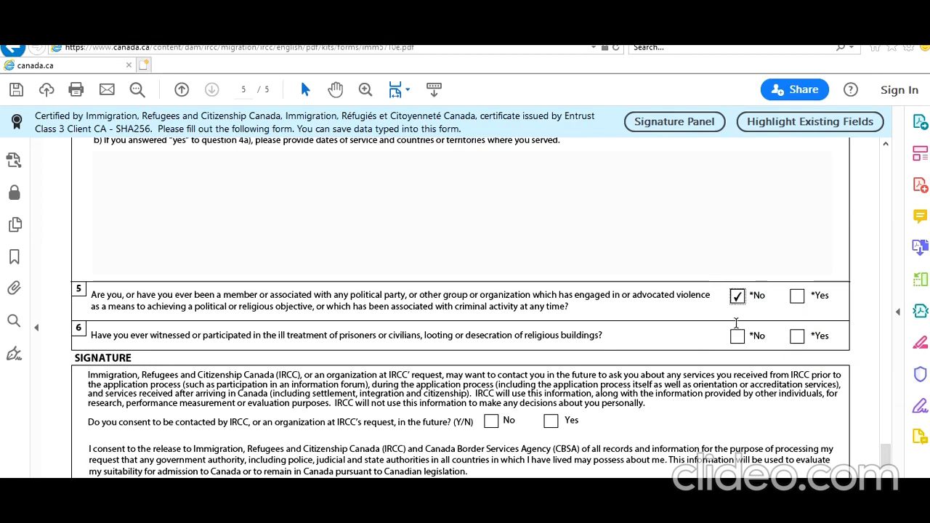
{"action": "left_click", "coordinate": [737, 335]}
{"action": "left_click", "coordinate": [552, 421]}
Step: Set the application date to 2021-02-02 from the Date field's calendar
{"action": "scroll", "coordinate": [588, 407], "scroll_direction": "down", "scroll_amount": 4}
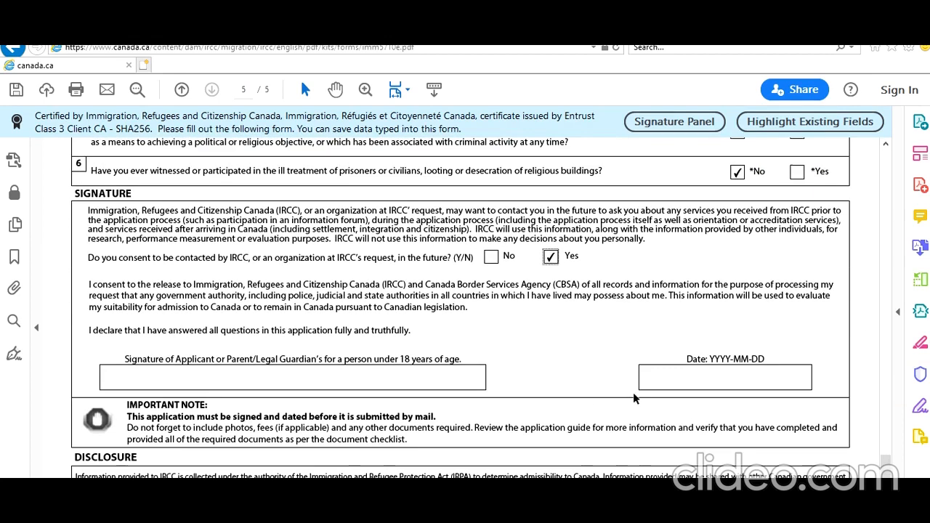
{"action": "left_click", "coordinate": [786, 372]}
{"action": "left_click", "coordinate": [819, 380]}
{"action": "left_click", "coordinate": [705, 407]}
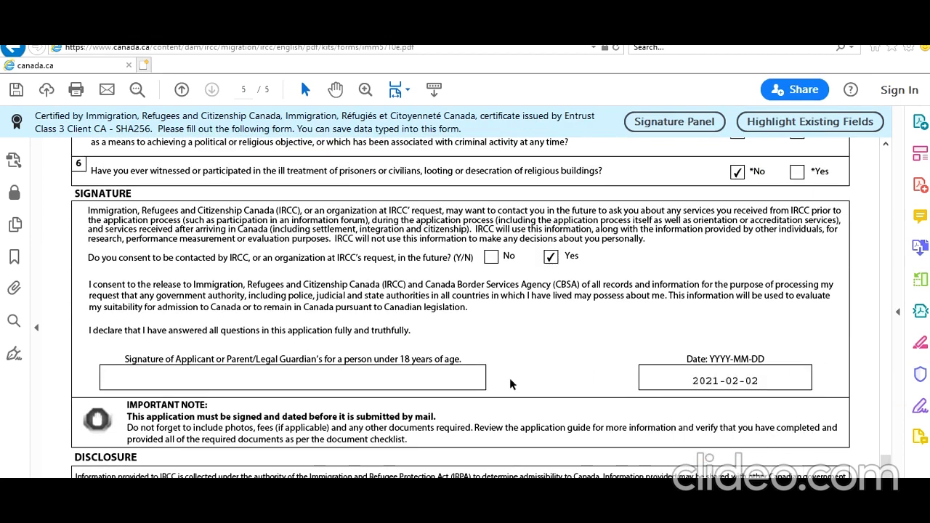
{"action": "scroll", "coordinate": [462, 383], "scroll_direction": "down", "scroll_amount": 4}
{"action": "scroll", "coordinate": [462, 384], "scroll_direction": "up", "scroll_amount": 1}
{"action": "scroll", "coordinate": [463, 385], "scroll_direction": "down", "scroll_amount": 4}
{"action": "scroll", "coordinate": [462, 385], "scroll_direction": "up", "scroll_amount": 3}
{"action": "scroll", "coordinate": [463, 385], "scroll_direction": "up", "scroll_amount": 3}
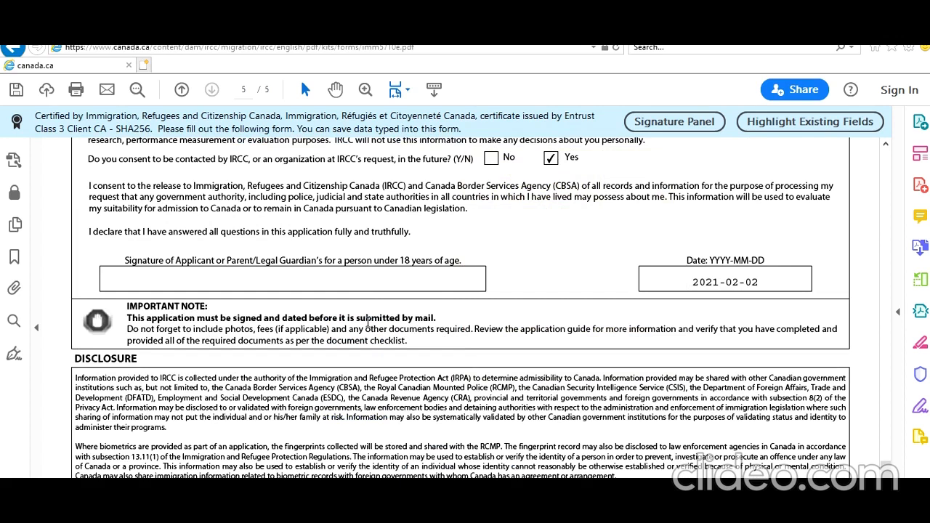
Step: Run Validate at the end of the form and acknowledge the success message with OK
{"action": "scroll", "coordinate": [446, 390], "scroll_direction": "down", "scroll_amount": 4}
{"action": "scroll", "coordinate": [446, 390], "scroll_direction": "down", "scroll_amount": 1}
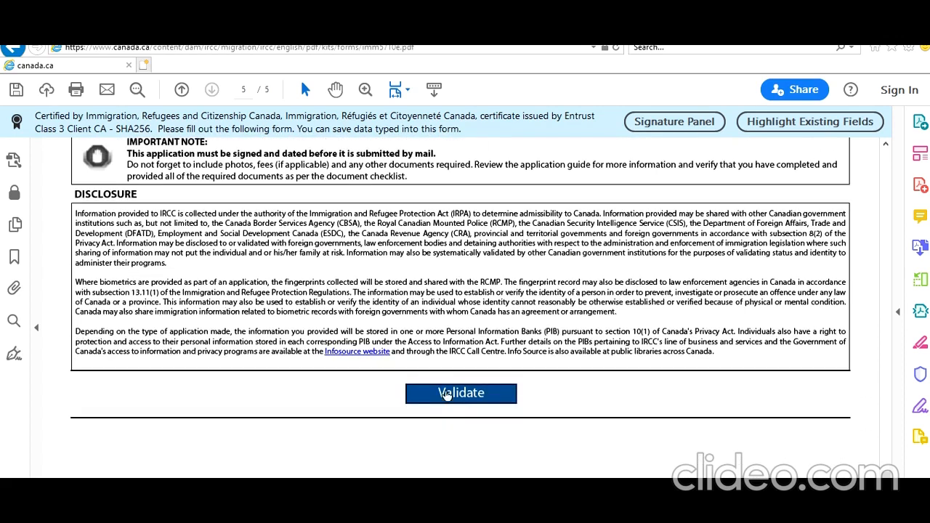
{"action": "left_click", "coordinate": [462, 400]}
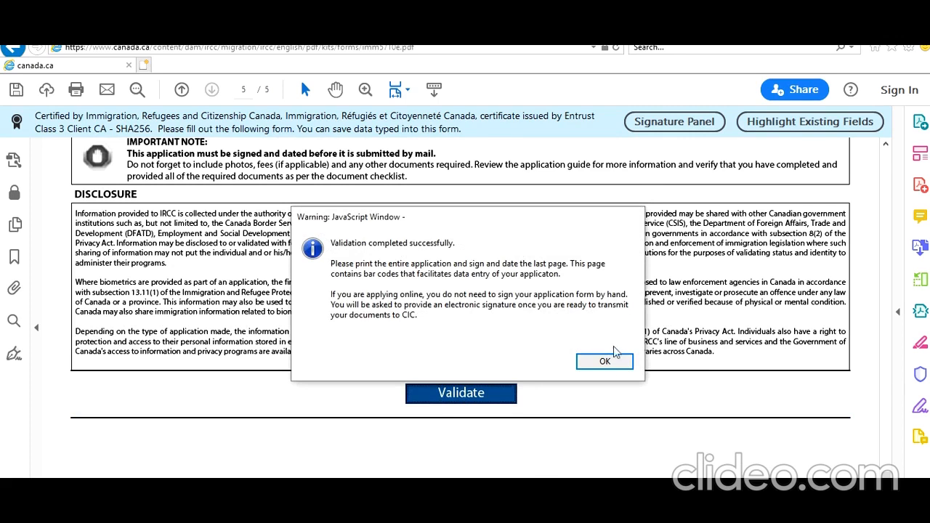
{"action": "left_click", "coordinate": [605, 362]}
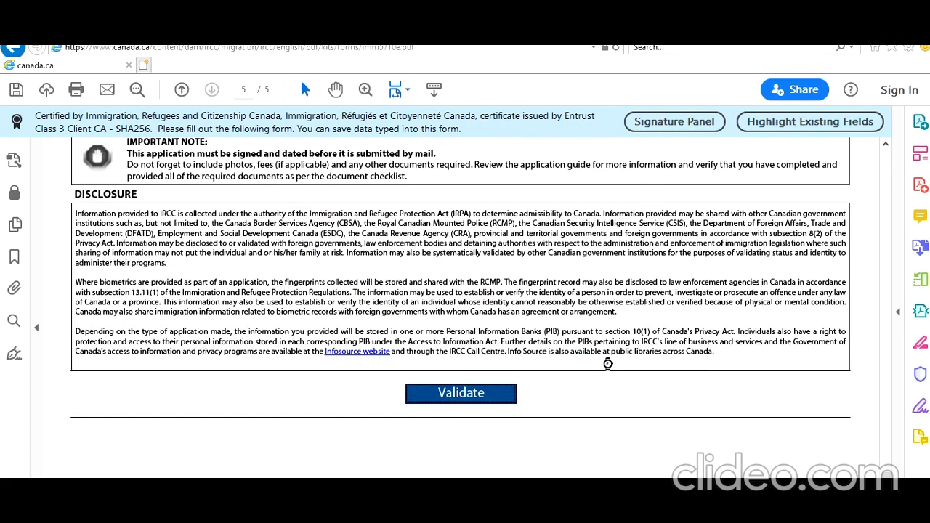
Step: Scroll through the six barcodes IMM5710_06-2018_1 to _6 on page 6
{"action": "scroll", "coordinate": [589, 367], "scroll_direction": "up", "scroll_amount": 15}
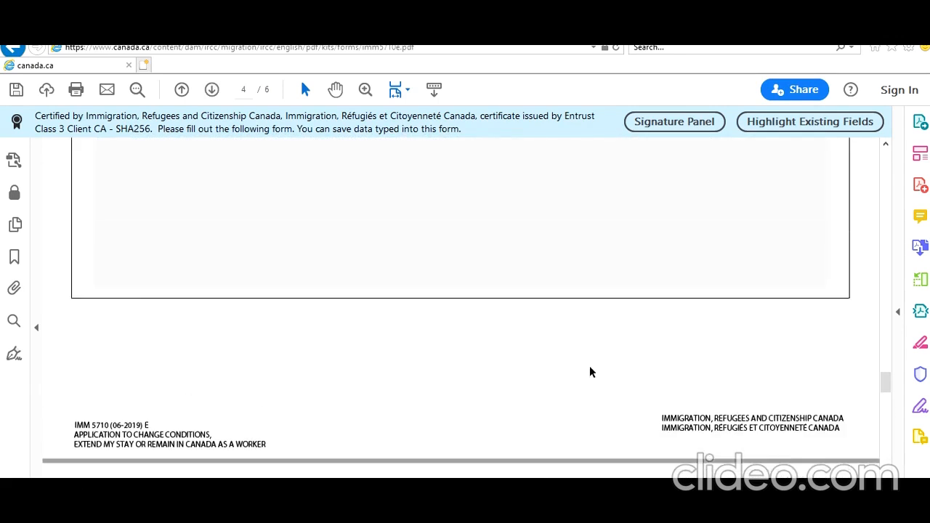
{"action": "scroll", "coordinate": [590, 369], "scroll_direction": "up", "scroll_amount": 5}
{"action": "scroll", "coordinate": [561, 306], "scroll_direction": "down", "scroll_amount": 8}
{"action": "scroll", "coordinate": [562, 311], "scroll_direction": "down", "scroll_amount": 12}
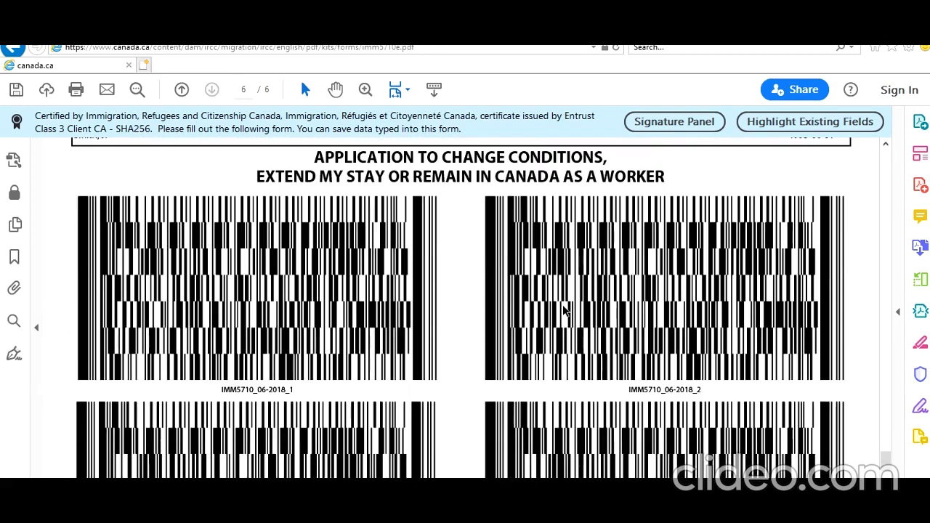
{"action": "scroll", "coordinate": [566, 311], "scroll_direction": "down", "scroll_amount": 6}
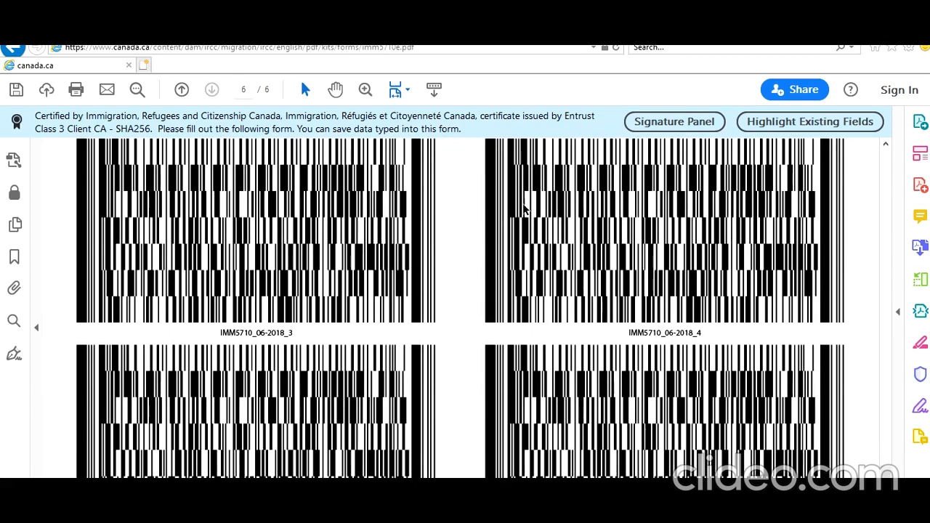
{"action": "scroll", "coordinate": [591, 312], "scroll_direction": "down", "scroll_amount": 6}
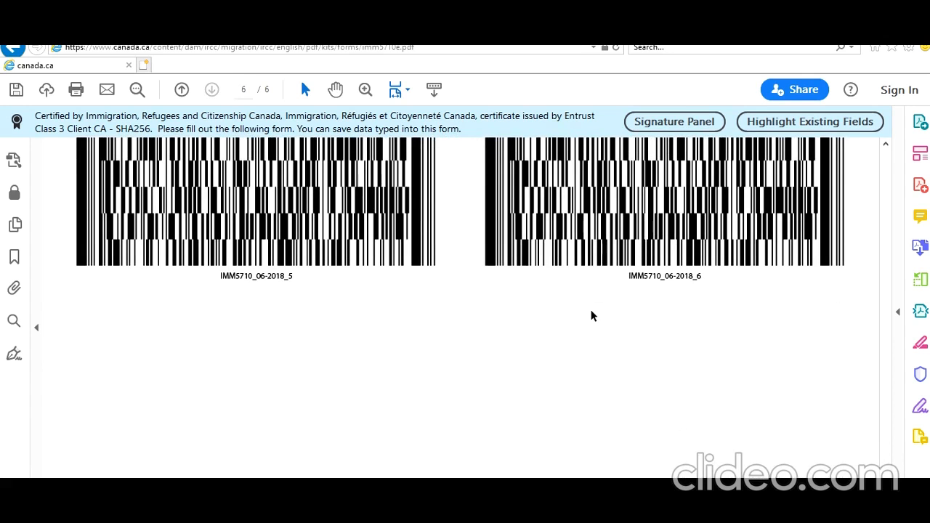
Step: Scroll back up to the passport and identity details on page 2
{"action": "scroll", "coordinate": [591, 315], "scroll_direction": "up", "scroll_amount": 15}
{"action": "scroll", "coordinate": [590, 316], "scroll_direction": "up", "scroll_amount": 15}
{"action": "scroll", "coordinate": [590, 312], "scroll_direction": "up", "scroll_amount": 15}
{"action": "scroll", "coordinate": [591, 312], "scroll_direction": "up", "scroll_amount": 15}
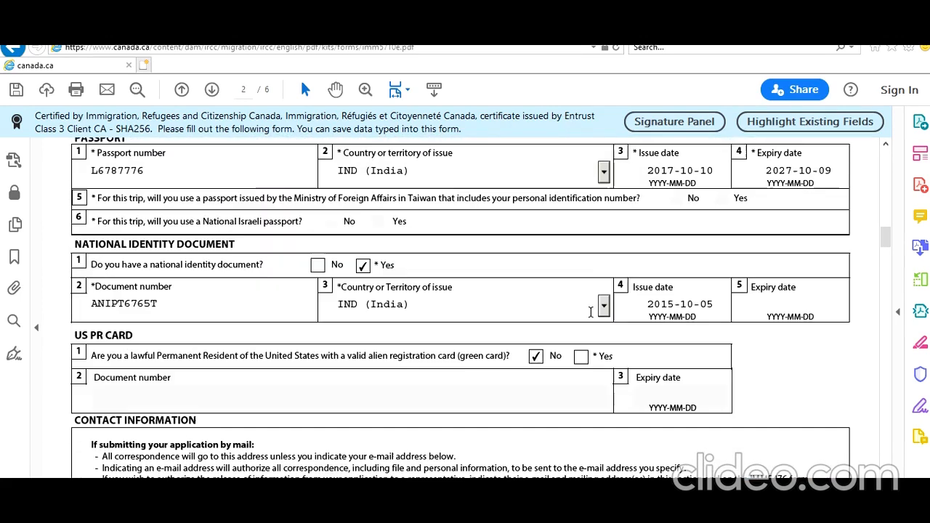